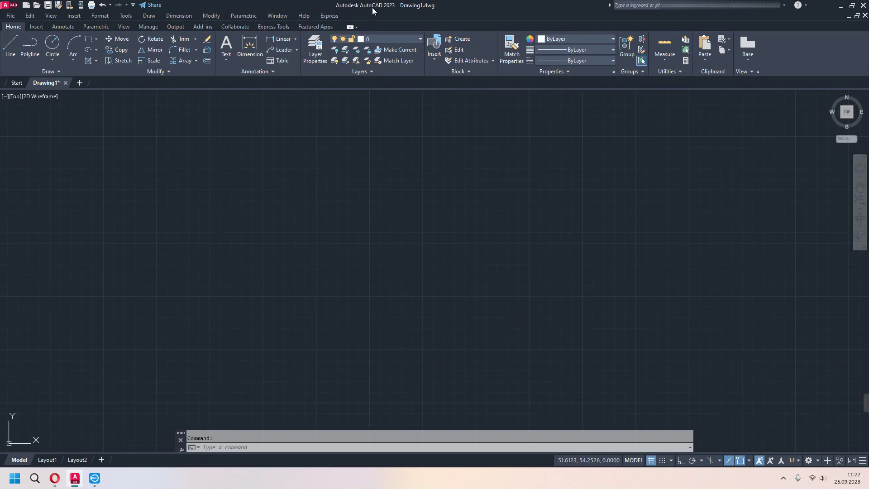
# - Start a Spline Fit curve at lower left through the first peak, trough and second peak
pyautogui.click(58, 72)
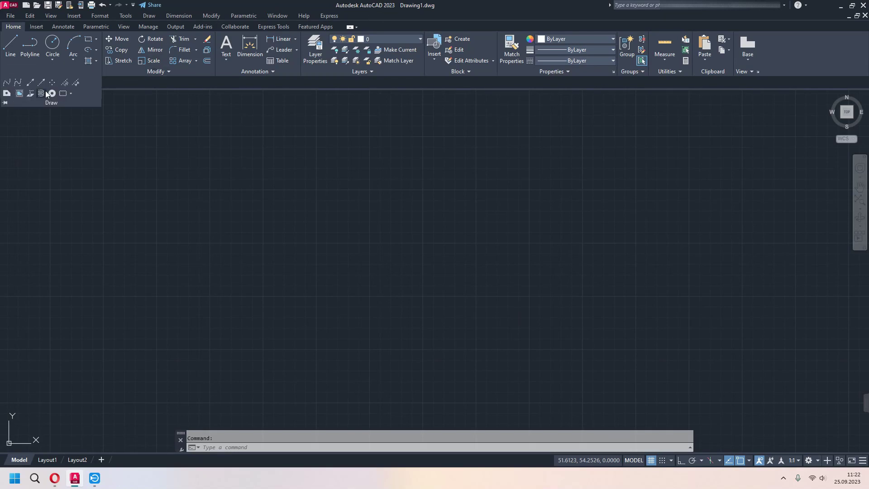
pyautogui.click(6, 84)
pyautogui.click(126, 330)
pyautogui.click(199, 262)
pyautogui.click(293, 321)
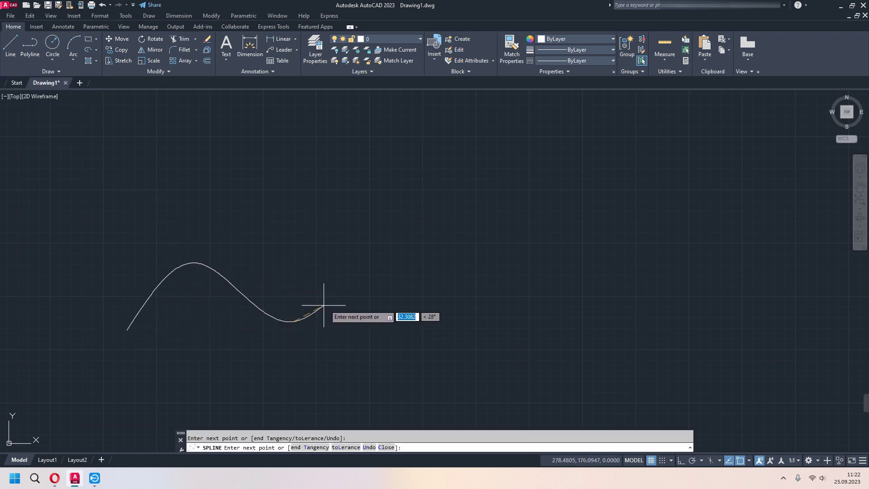
pyautogui.click(378, 263)
# - Continue the wave through further fit points, end it at upper right, and select it
pyautogui.click(466, 316)
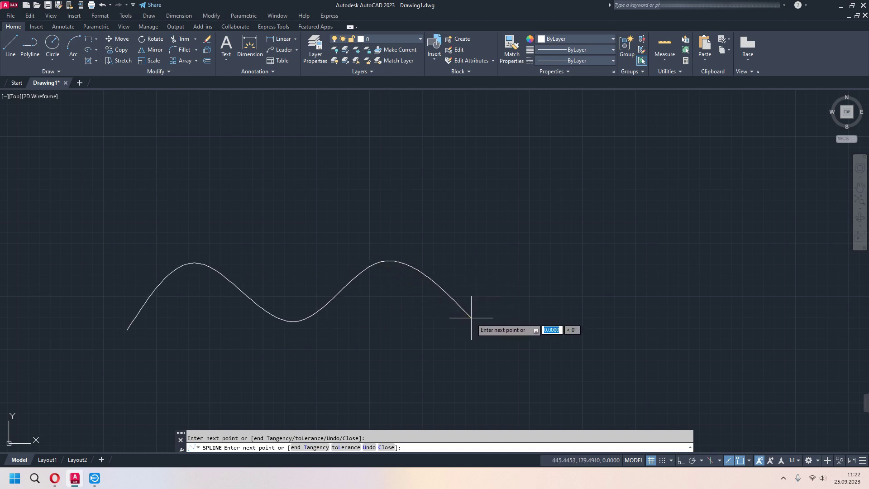
pyautogui.click(575, 249)
pyautogui.click(659, 318)
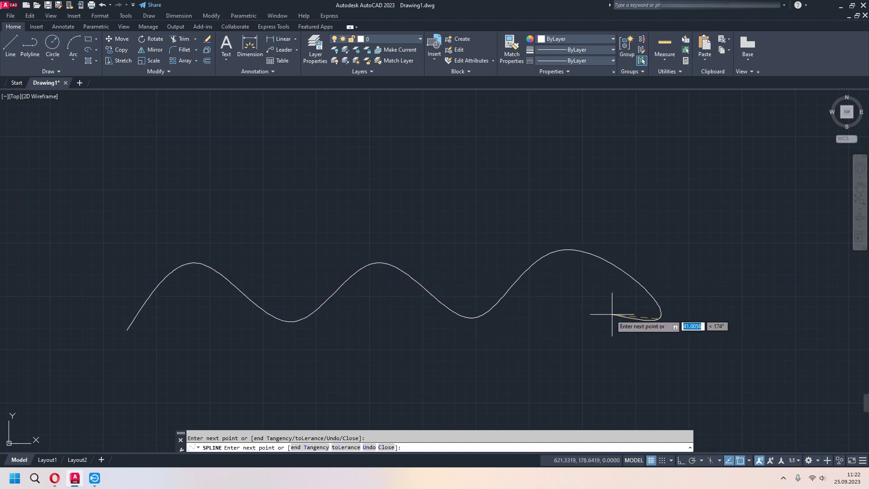
pyautogui.scroll(1, 687, 210)
pyautogui.click(688, 209)
pyautogui.press('Return')
pyautogui.click(383, 294)
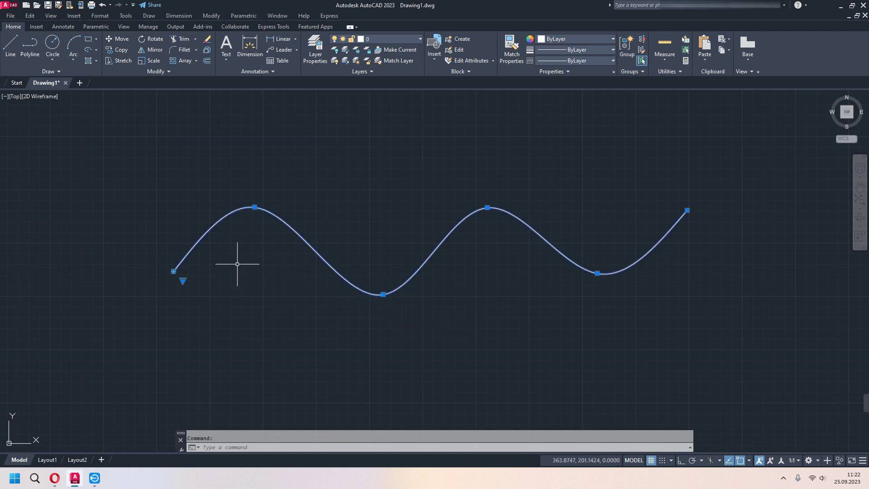
pyautogui.moveTo(254, 207)
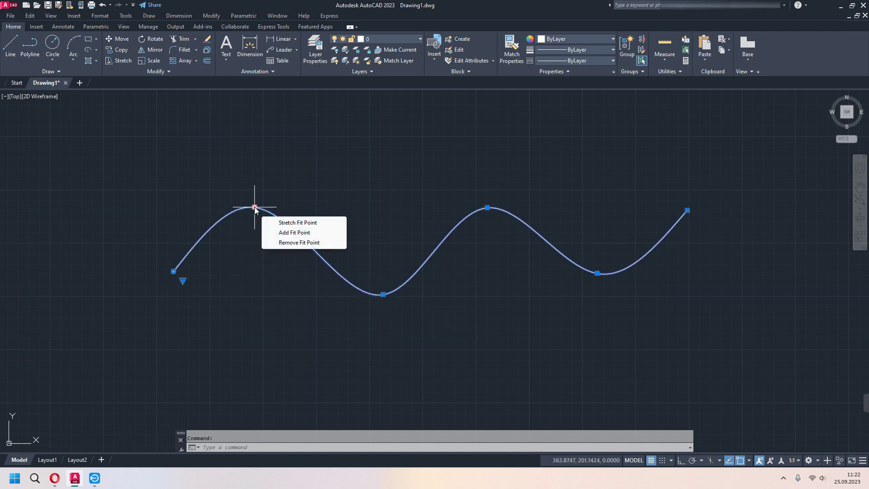
# - Drag the first peak's fit-point grip upward for a taller left crest, then reframe the view
pyautogui.click(255, 207)
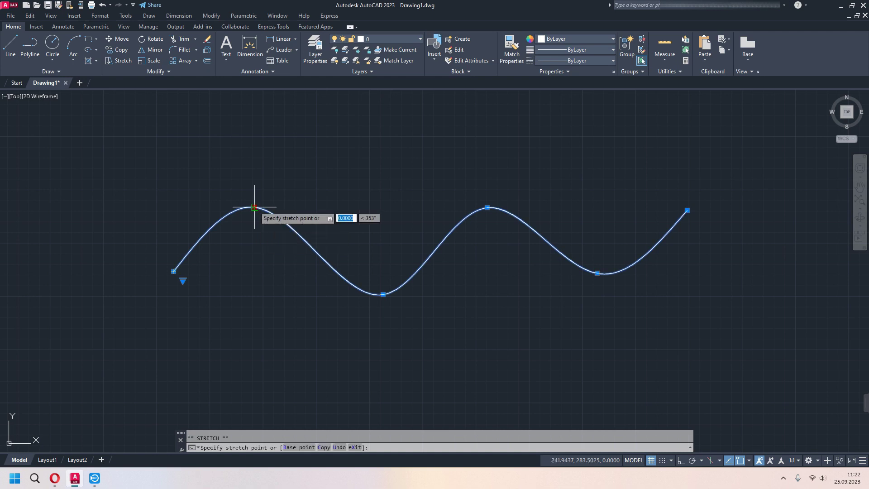
pyautogui.press('Escape')
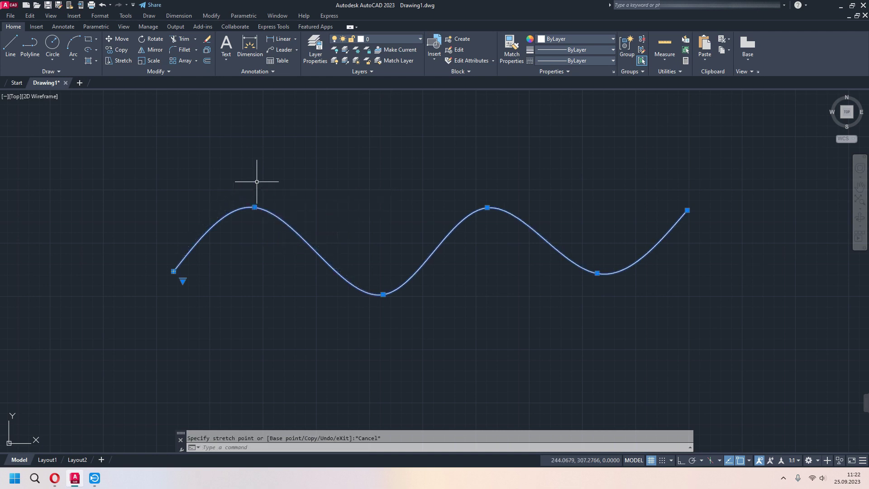
pyautogui.click(23, 72)
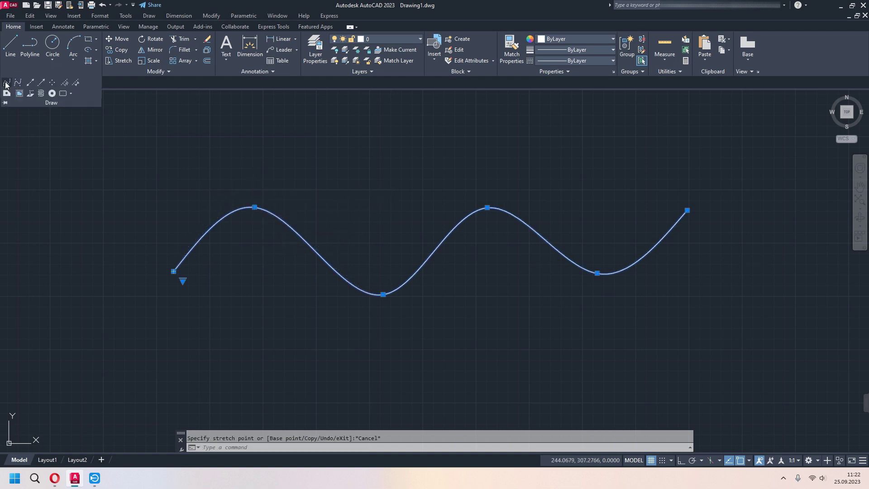
pyautogui.click(255, 207)
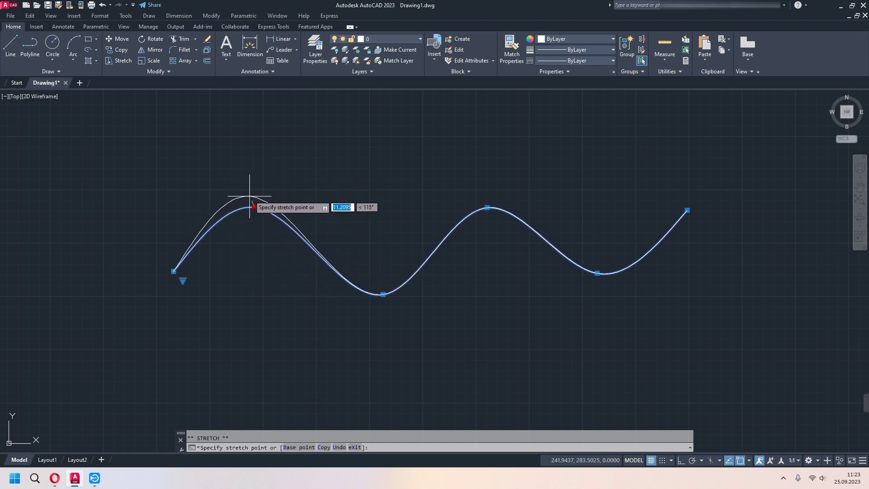
pyautogui.click(256, 170)
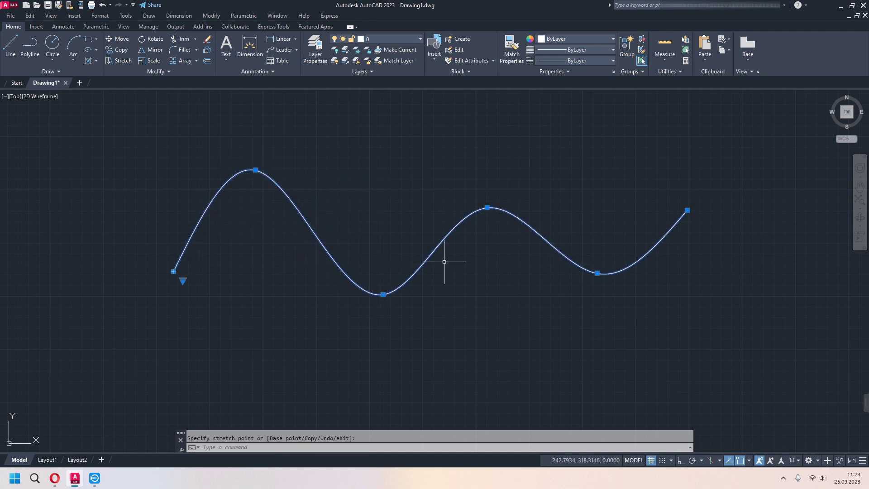
pyautogui.scroll(-3, 269, 330)
pyautogui.moveTo(327, 313); pyautogui.dragTo(364, 270, button='middle')
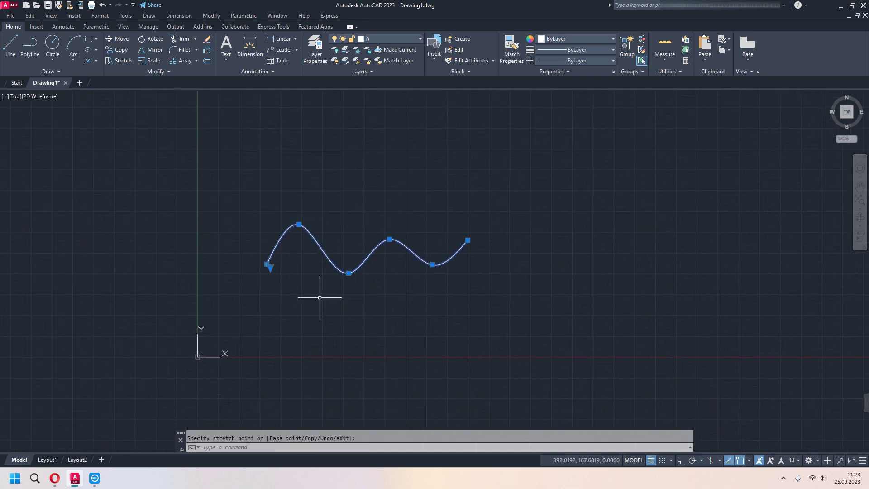
pyautogui.press('Escape')
# - Draw a gentler Spline CV curve below the wave from six zigzag control vertices
pyautogui.click(54, 72)
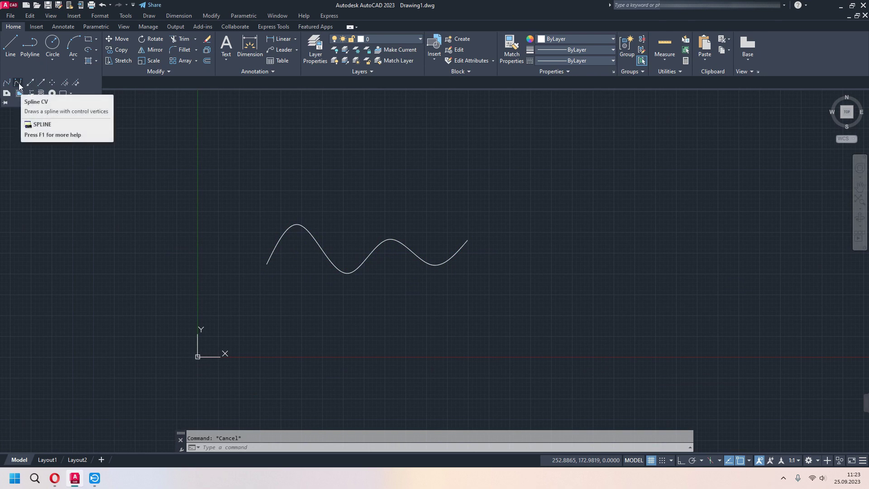
pyautogui.click(19, 85)
pyautogui.moveTo(301, 260); pyautogui.dragTo(317, 219, button='middle')
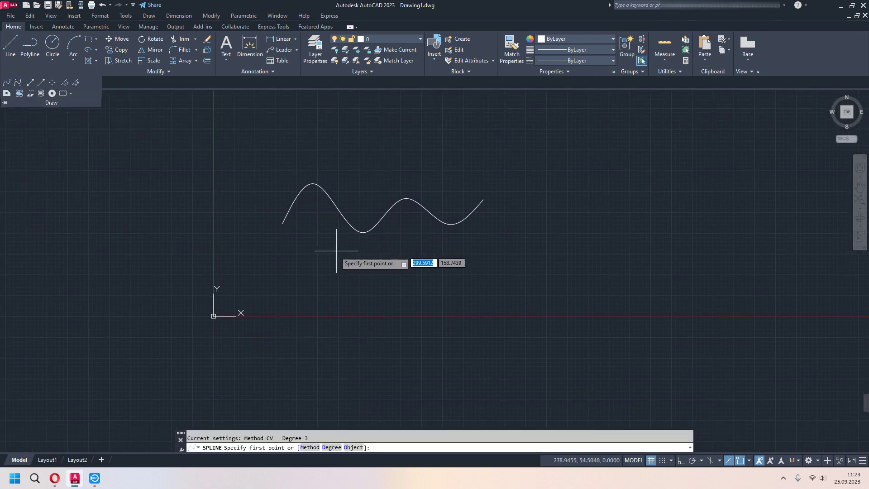
pyautogui.click(292, 302)
pyautogui.click(338, 278)
pyautogui.click(383, 302)
pyautogui.click(433, 277)
pyautogui.click(483, 304)
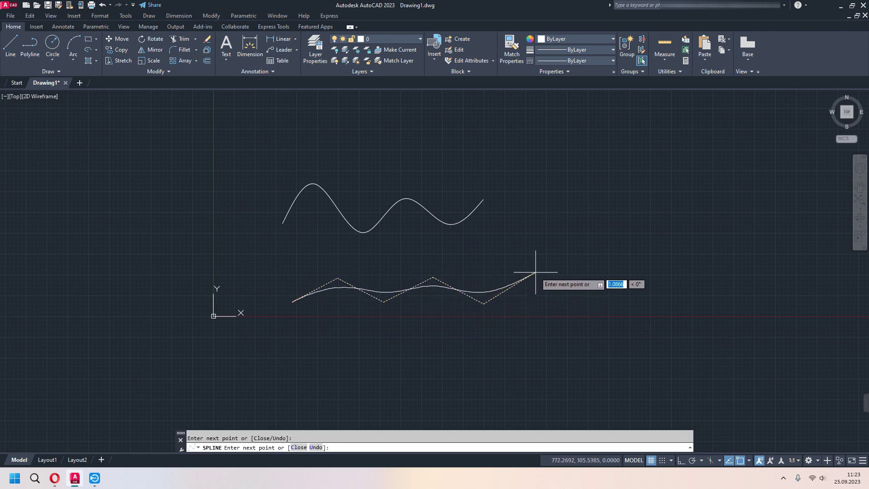
pyautogui.click(535, 272)
pyautogui.press('Return')
pyautogui.scroll(2, 381, 312)
pyautogui.click(361, 277)
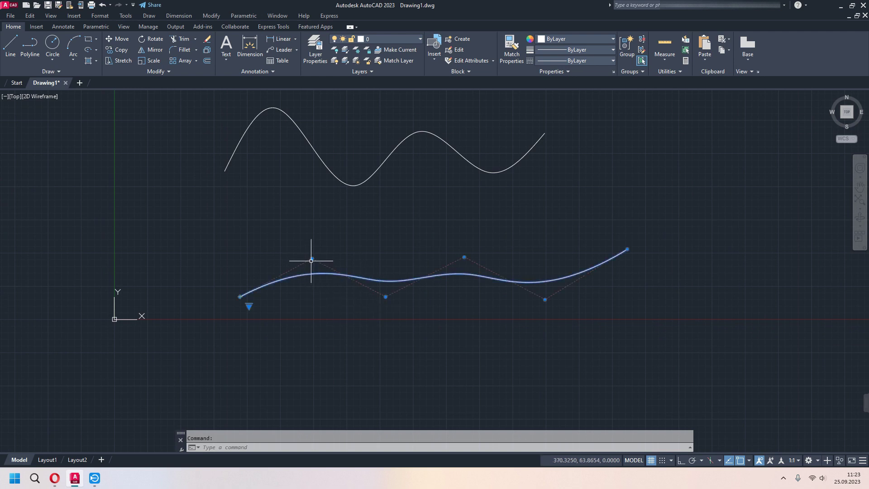
pyautogui.moveTo(312, 259)
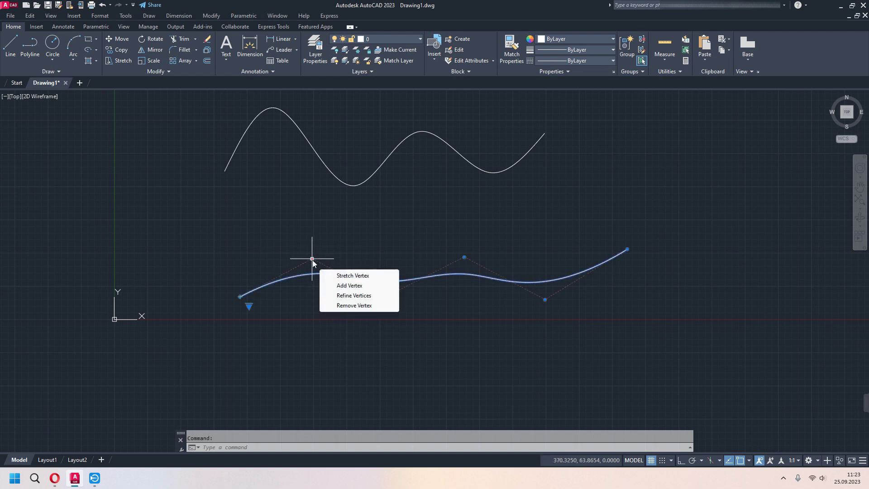
# - Stretch the upper wave's first peak fit point down near the second peak's height
pyautogui.click(312, 259)
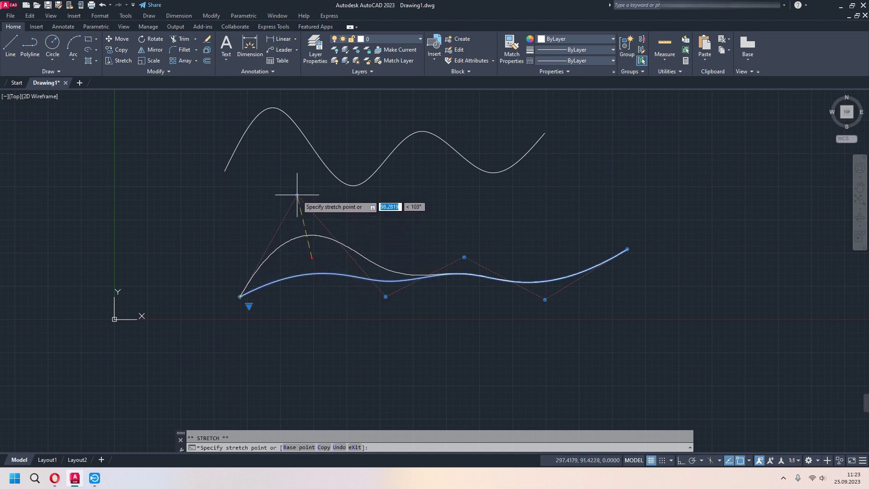
pyautogui.press('Escape')
pyautogui.click(341, 184)
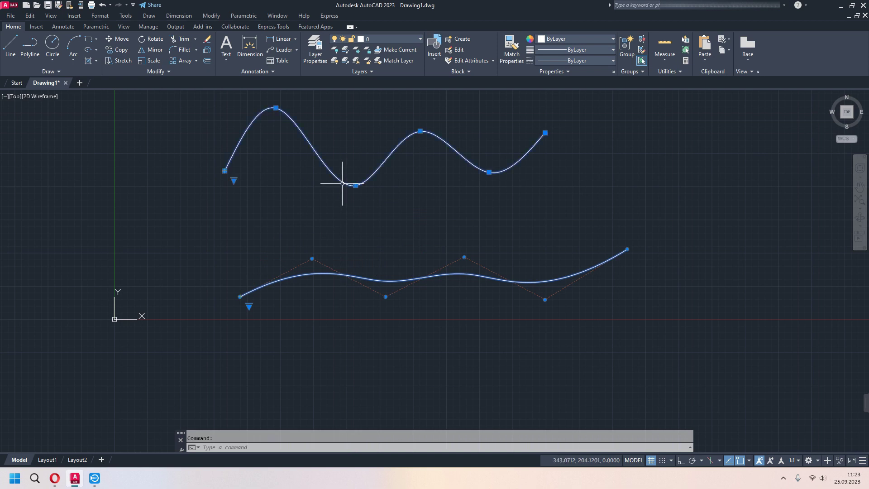
pyautogui.click(276, 108)
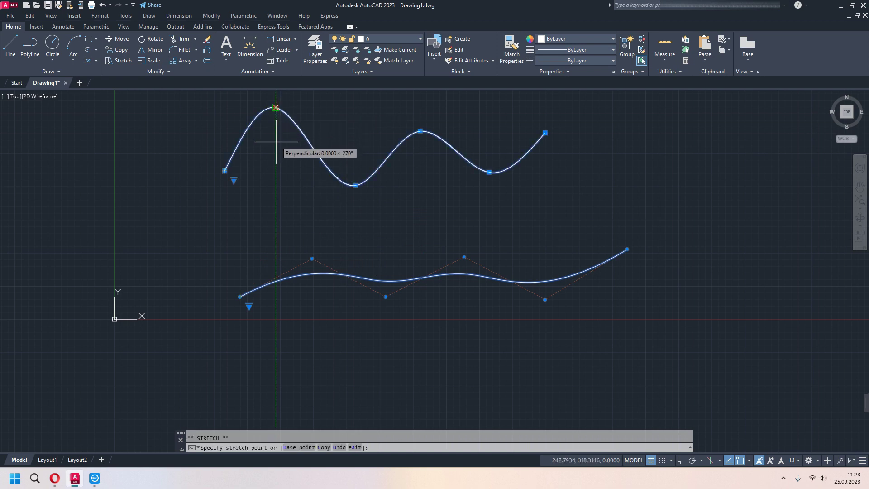
pyautogui.press('Escape')
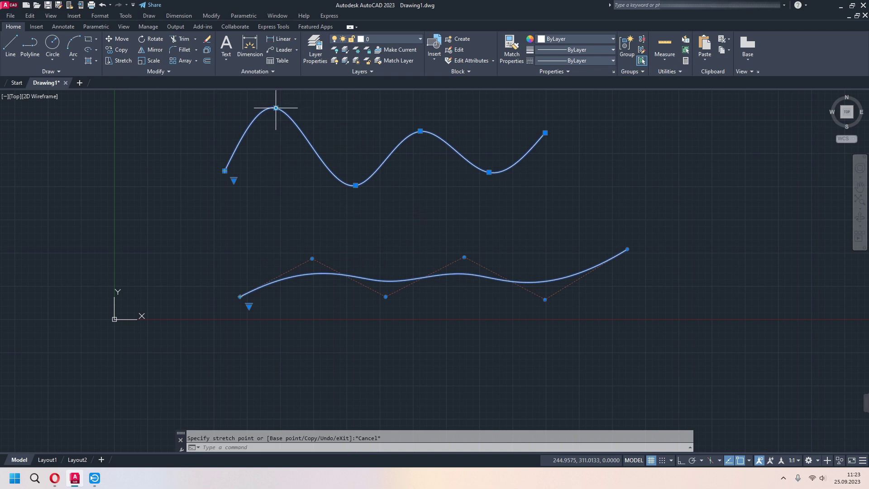
pyautogui.click(276, 107)
pyautogui.click(279, 136)
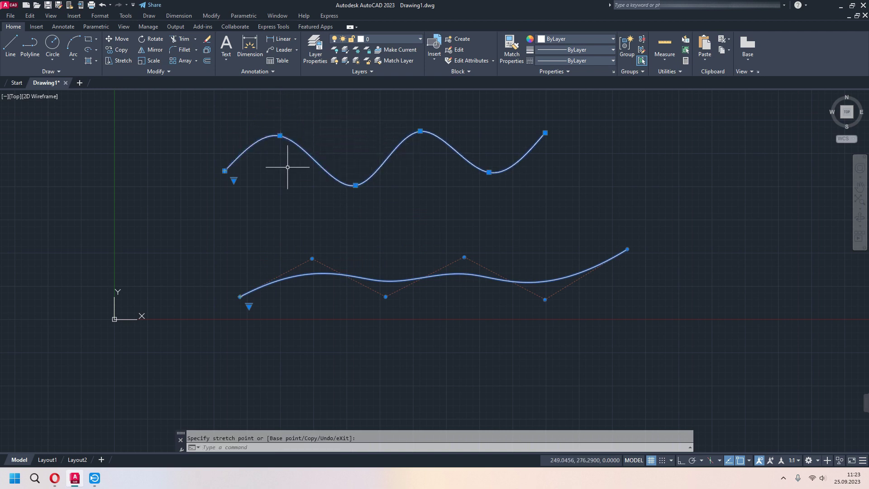
# - Try the lower spline's control-vertex grips, cancelling each reshape
pyautogui.click(312, 259)
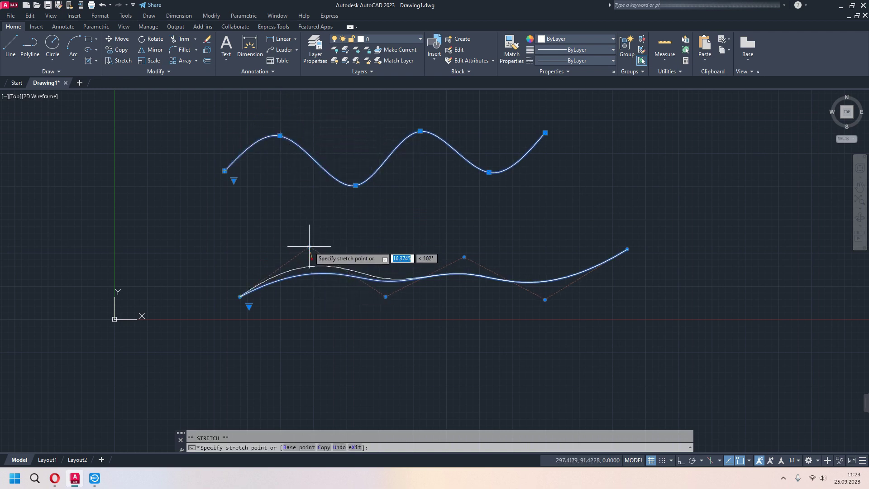
pyautogui.press('Escape')
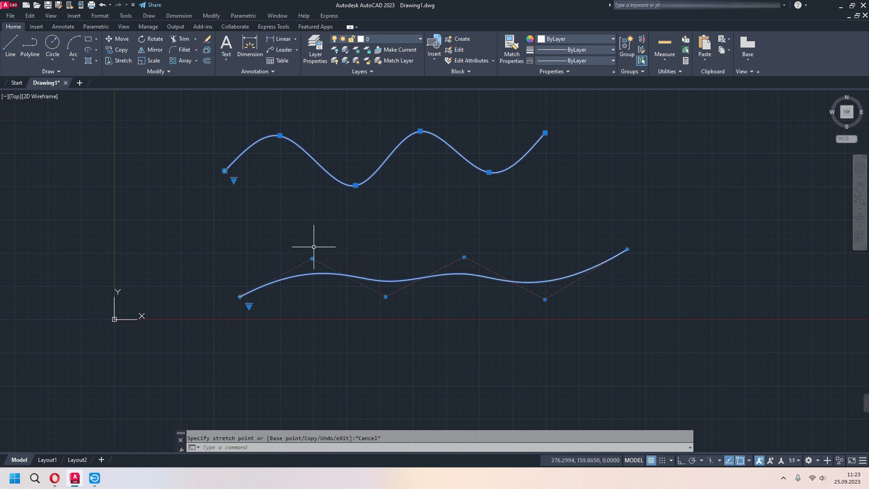
pyautogui.moveTo(312, 259)
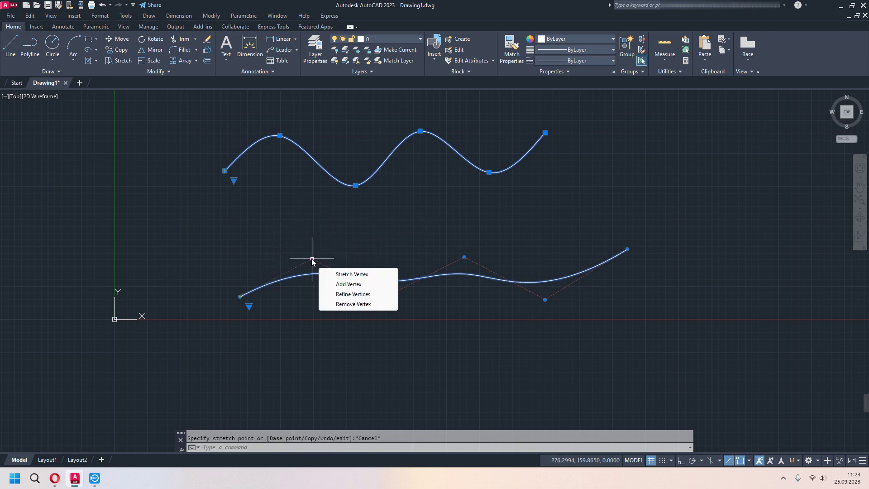
pyautogui.click(344, 274)
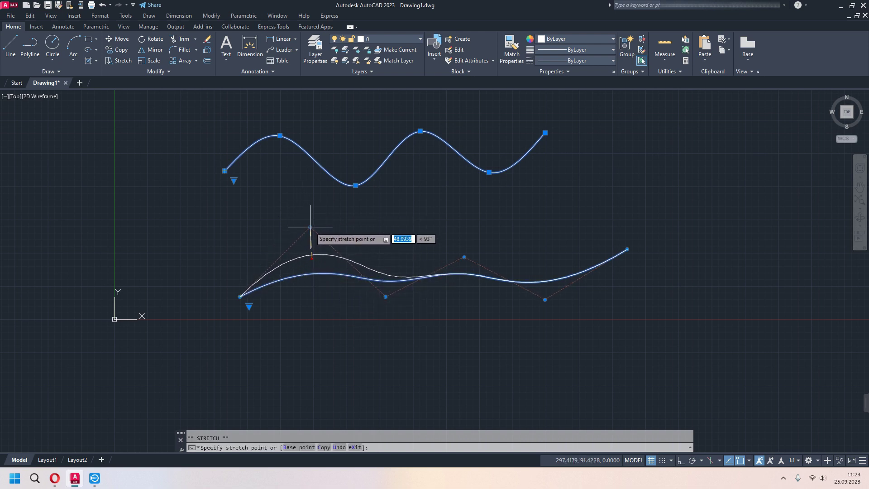
pyautogui.press('Escape')
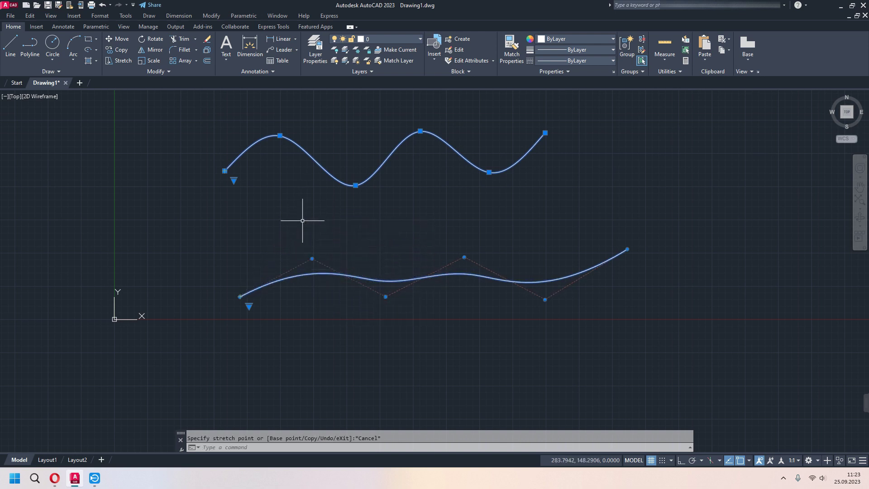
pyautogui.moveTo(311, 259)
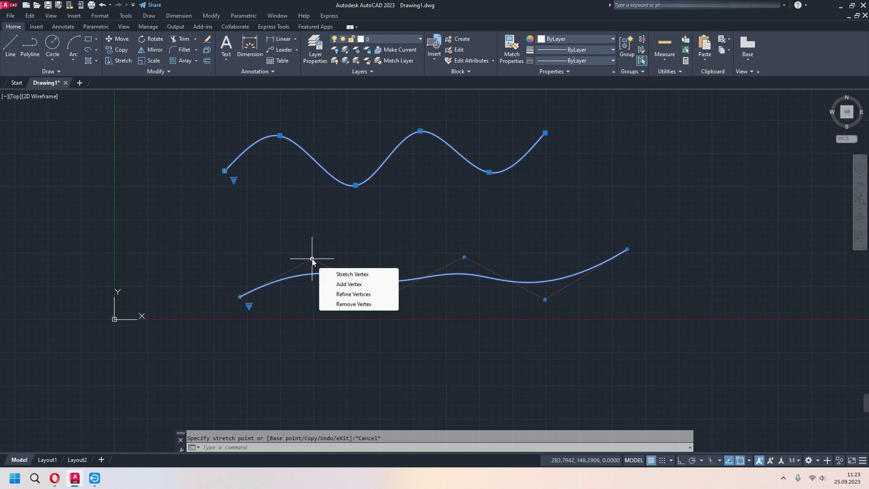
# - Add, remove and refine control vertices on the lower spline
pyautogui.click(348, 285)
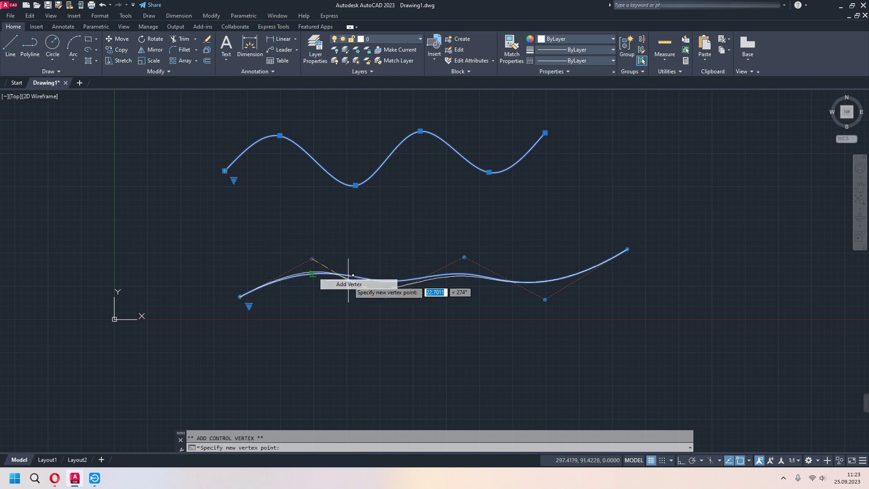
pyautogui.click(363, 246)
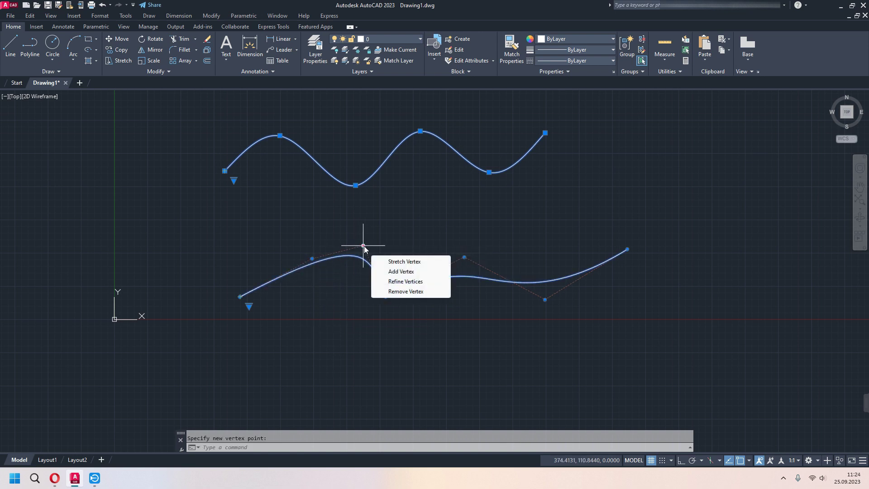
pyautogui.click(397, 292)
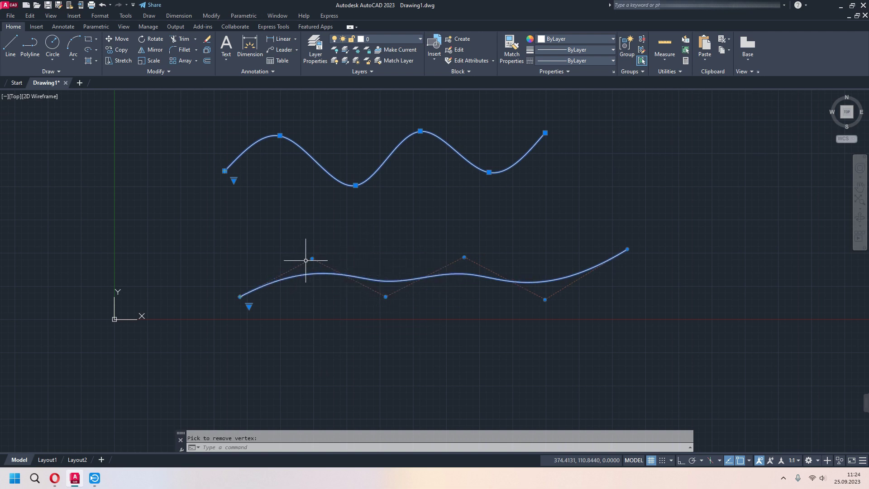
pyautogui.moveTo(311, 259)
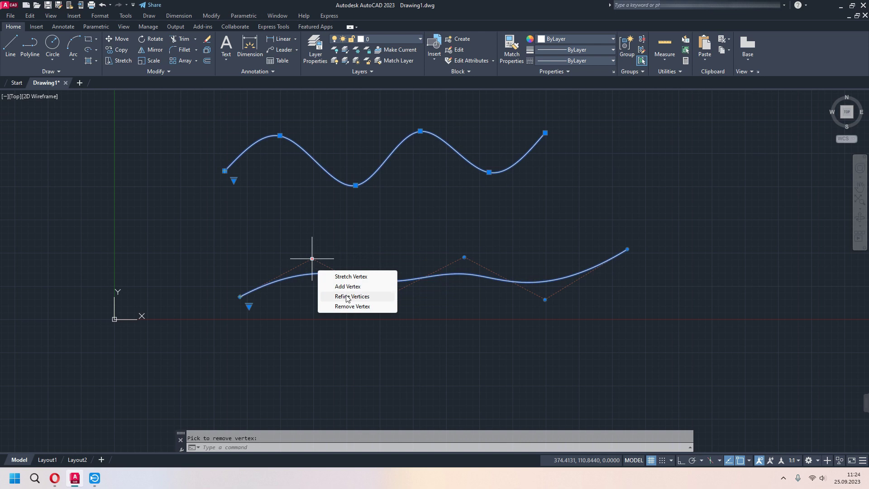
pyautogui.click(352, 297)
pyautogui.scroll(2, 303, 279)
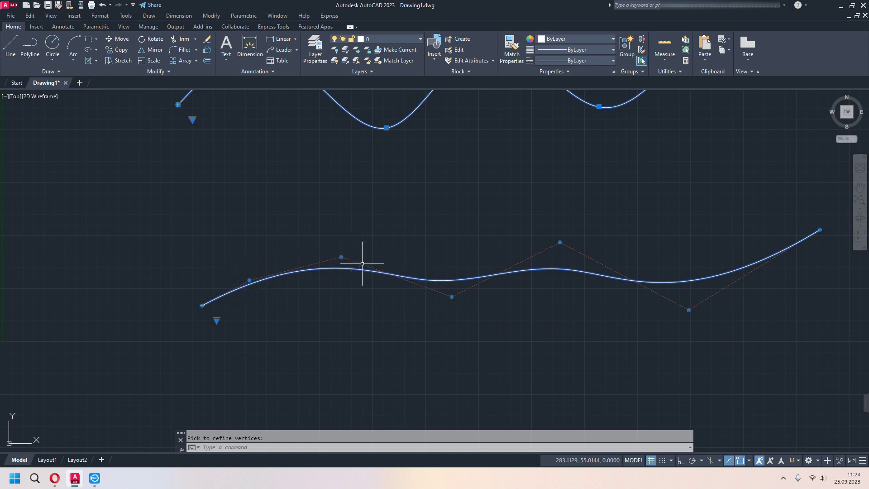
pyautogui.press('Escape')
# - Select both splines with a crossing window and erase them
pyautogui.scroll(-6, 349, 263)
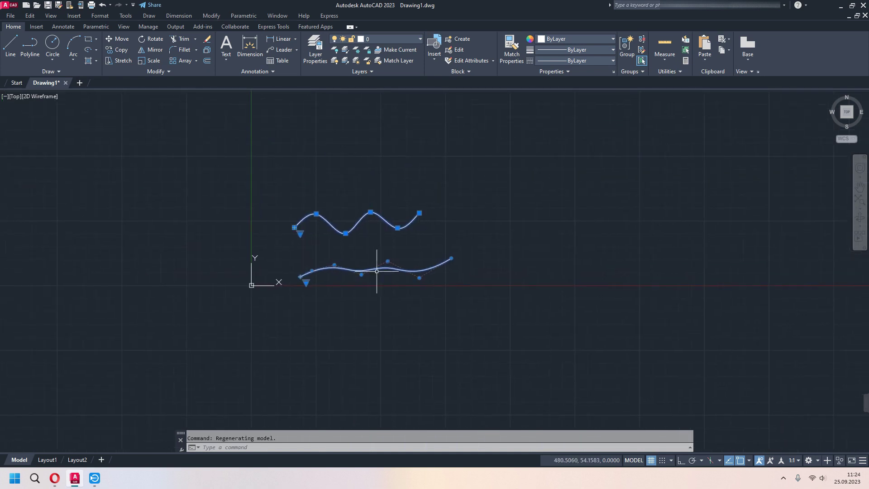
pyautogui.scroll(4, 407, 253)
pyautogui.click(519, 141)
pyautogui.click(75, 362)
pyautogui.press('Delete')
# - Draw one horizontal infinite construction line with XLINE, then pan the view
pyautogui.click(55, 71)
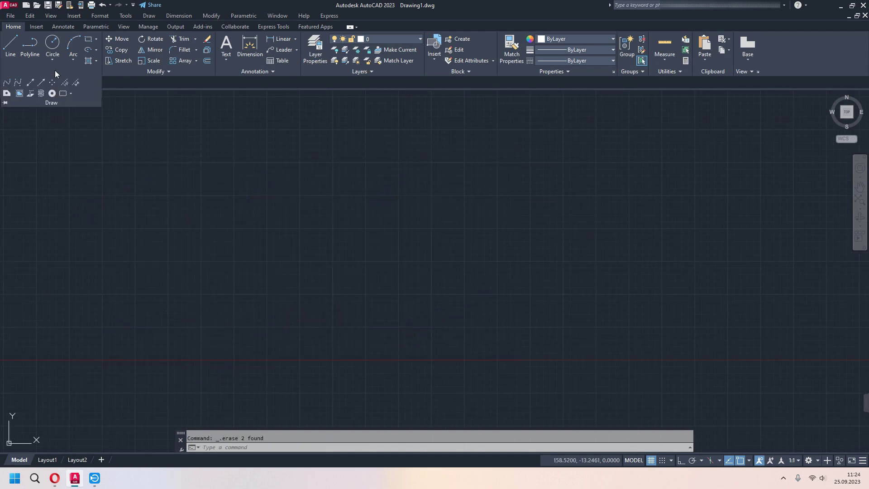
pyautogui.click(30, 84)
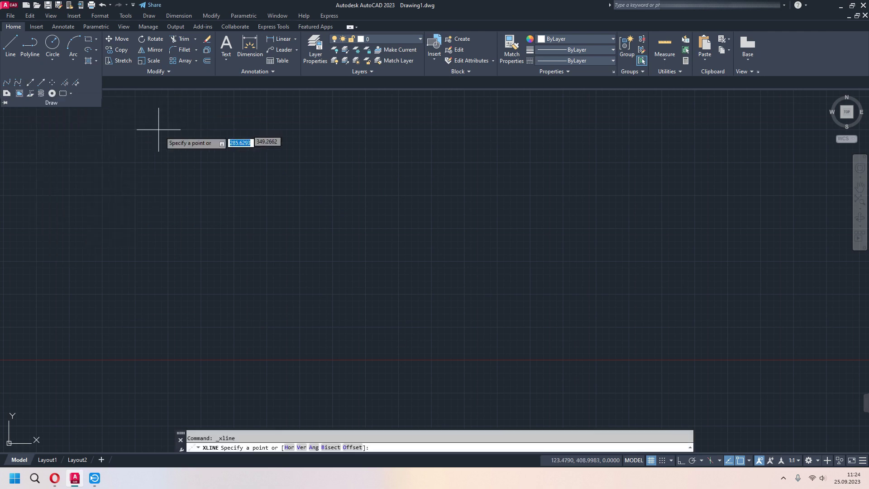
pyautogui.moveTo(253, 231)
pyautogui.mouseDown(button='middle')
pyautogui.moveTo(321, 250)
pyautogui.moveTo(320, 242)
pyautogui.mouseUp(button='middle')
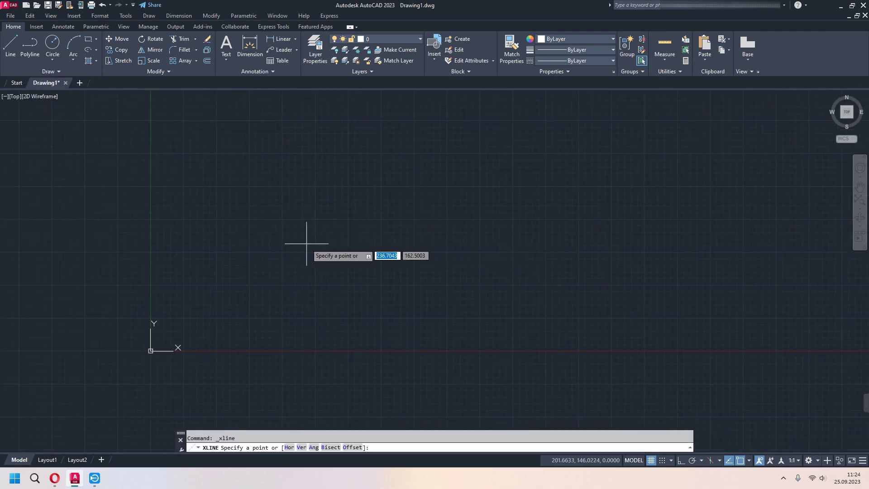
pyautogui.click(306, 243)
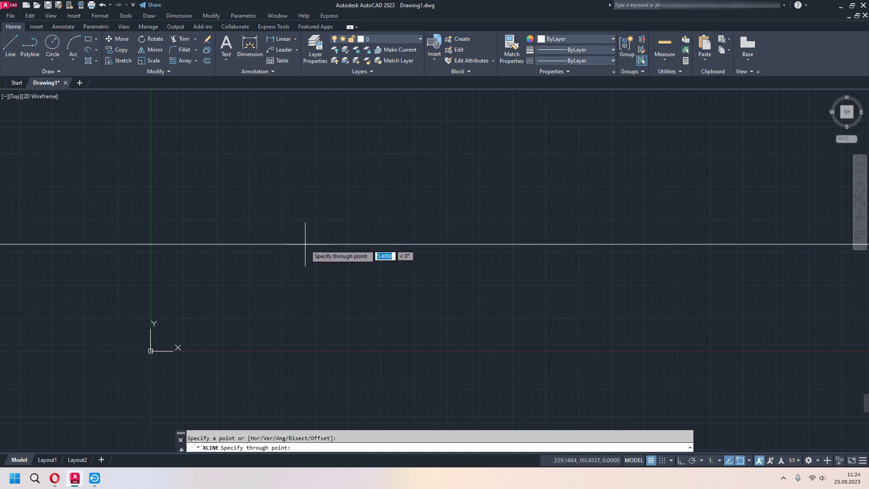
pyautogui.press('Return')
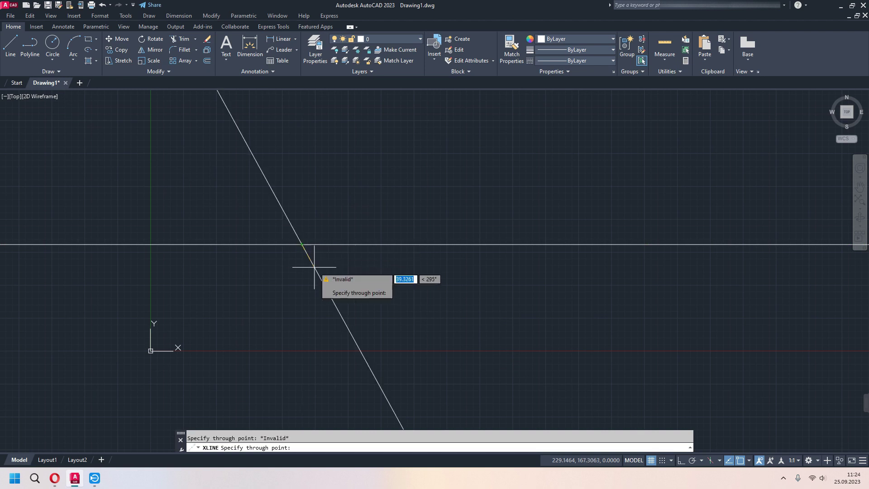
pyautogui.press('Escape')
pyautogui.scroll(-10, 304, 271)
pyautogui.moveTo(297, 274); pyautogui.dragTo(405, 274, button='middle')
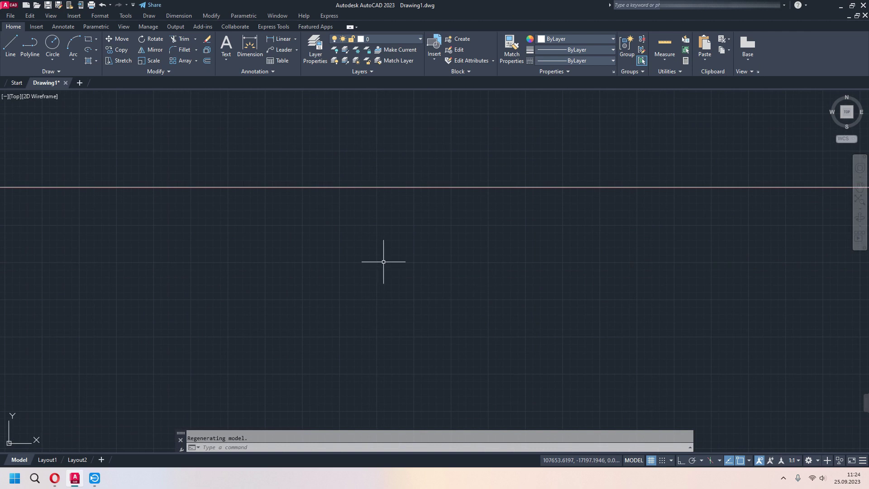
pyautogui.moveTo(498, 289); pyautogui.dragTo(280, 304, button='middle')
pyautogui.press('Return')
# - Draw two more horizontal construction lines using the XLINE Hor option
pyautogui.write('h')
pyautogui.press('Return')
pyautogui.click(286, 278)
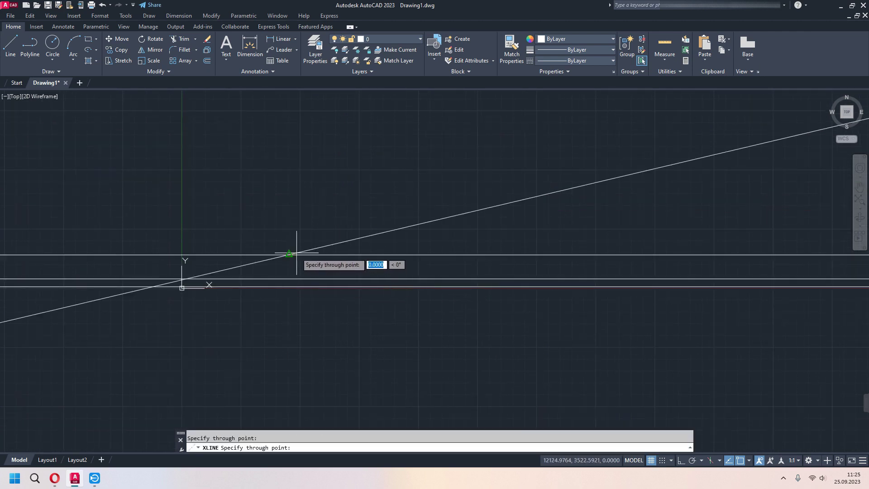
pyautogui.click(298, 255)
pyautogui.press('Escape')
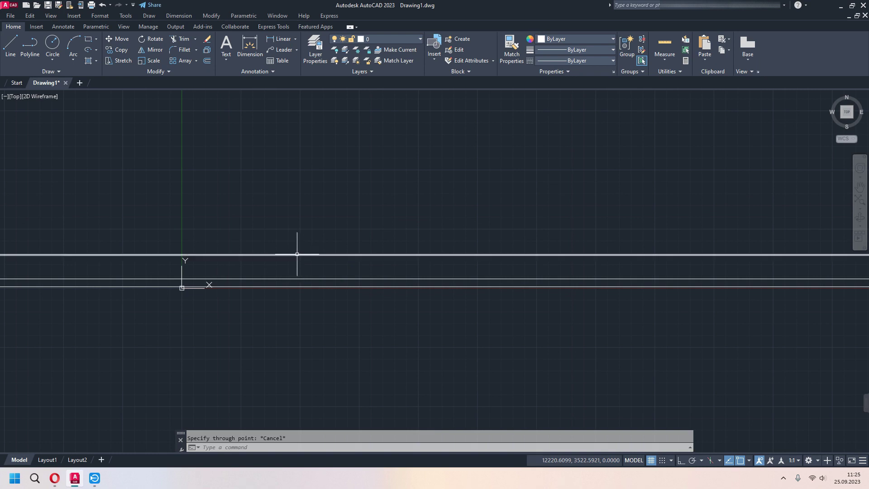
# - Add a vertical construction line through the horizontal line's midpoint
pyautogui.press('Return')
pyautogui.click(289, 255)
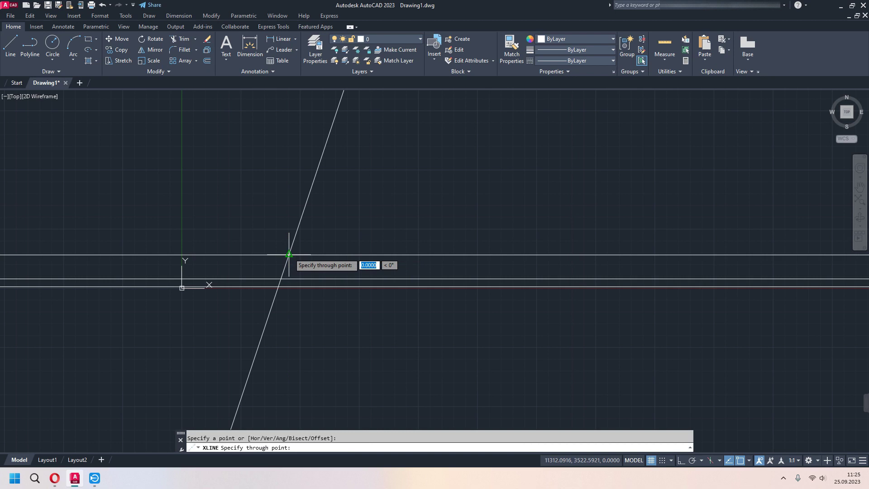
pyautogui.click(289, 250)
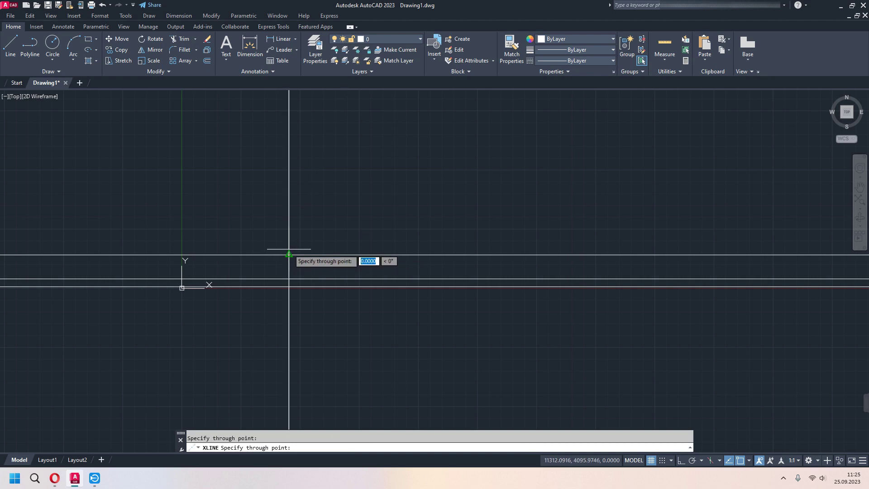
pyautogui.press('Escape')
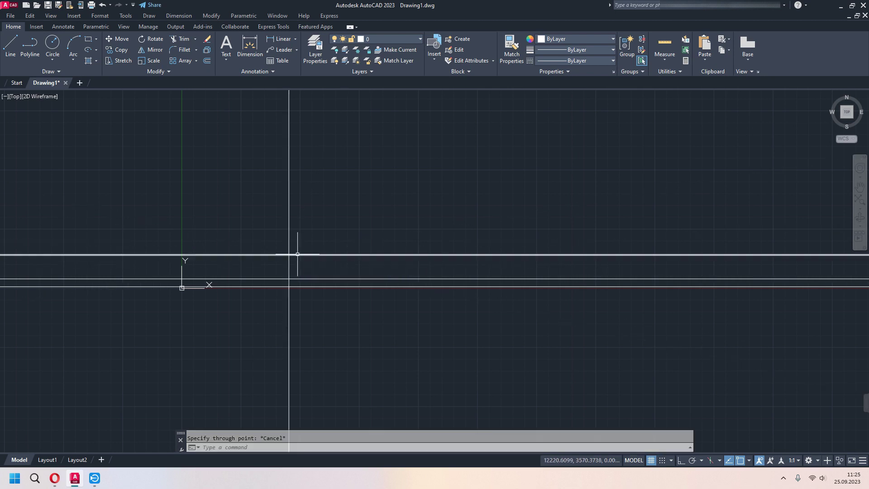
# - Select all four construction lines and delete them
pyautogui.scroll(-5, 317, 273)
pyautogui.scroll(-1, 337, 275)
pyautogui.scroll(5, 343, 277)
pyautogui.moveTo(343, 277); pyautogui.dragTo(360, 218, button='middle')
pyautogui.hotkey('ctrl', 'a')
pyautogui.press('Delete')
pyautogui.click(51, 72)
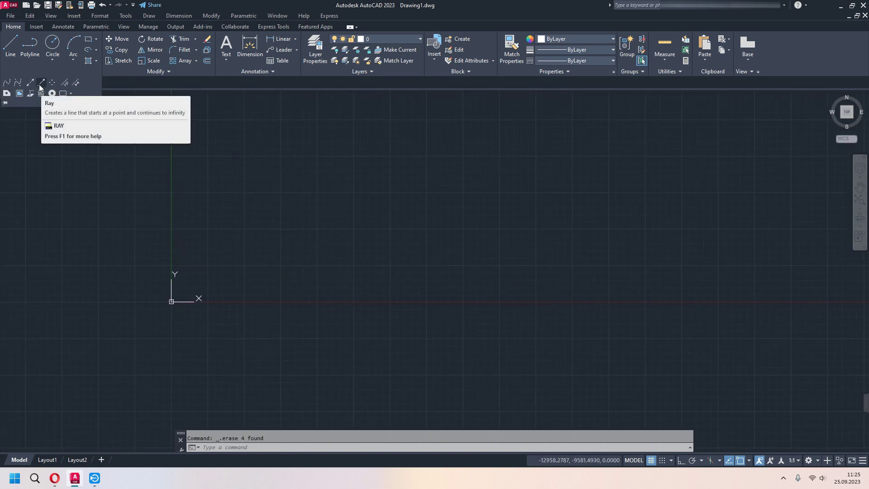
# - Draw a rectangle with RECTANG by picking two opposite corners
pyautogui.click(89, 40)
pyautogui.click(255, 160)
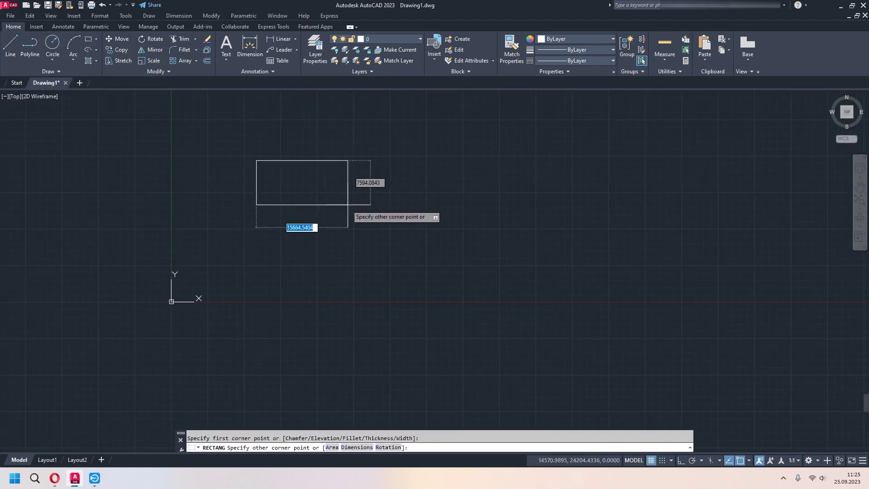
pyautogui.click(430, 257)
pyautogui.scroll(2, 301, 226)
# - Draw four rays from the rectangle's lower-left corner: down-right, down, down-left and left
pyautogui.click(59, 73)
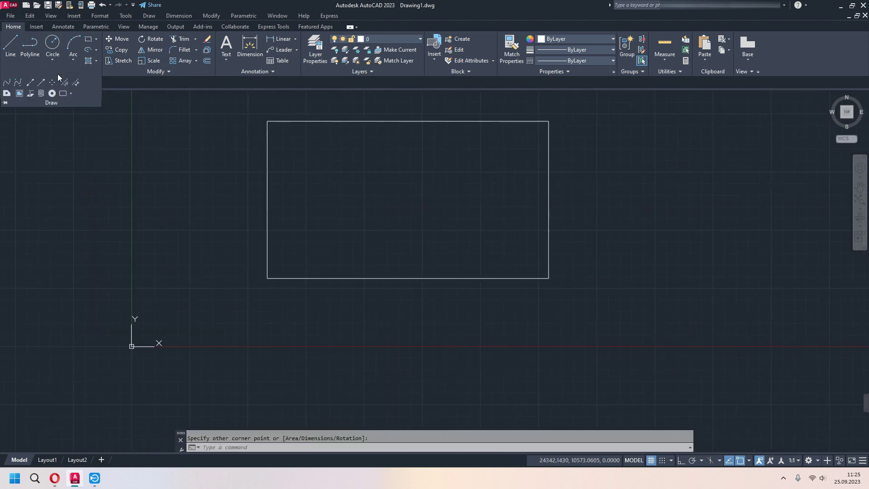
pyautogui.click(41, 84)
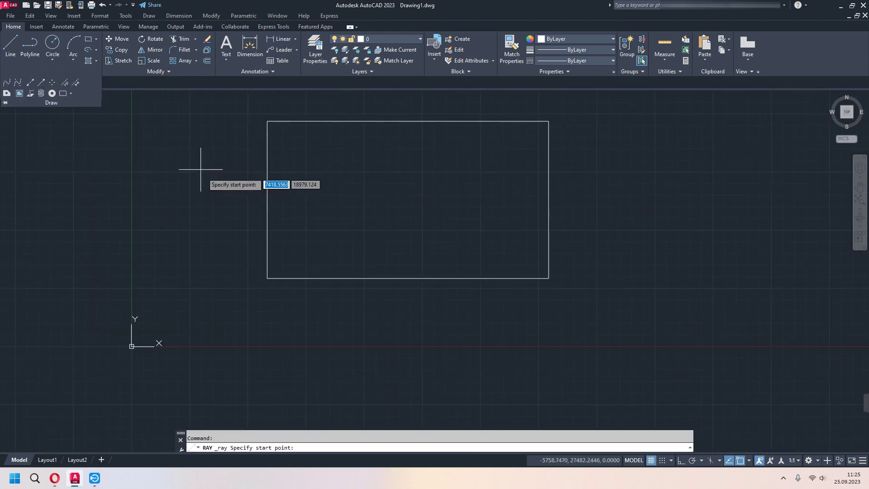
pyautogui.click(268, 278)
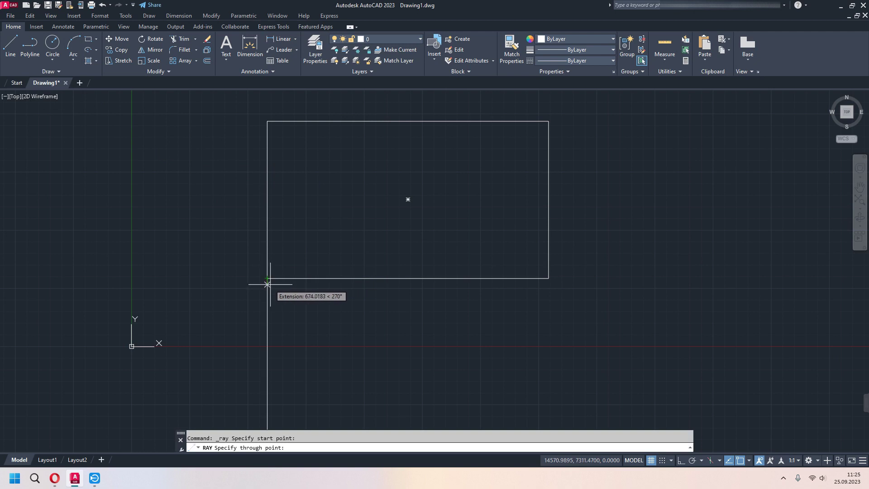
pyautogui.click(281, 284)
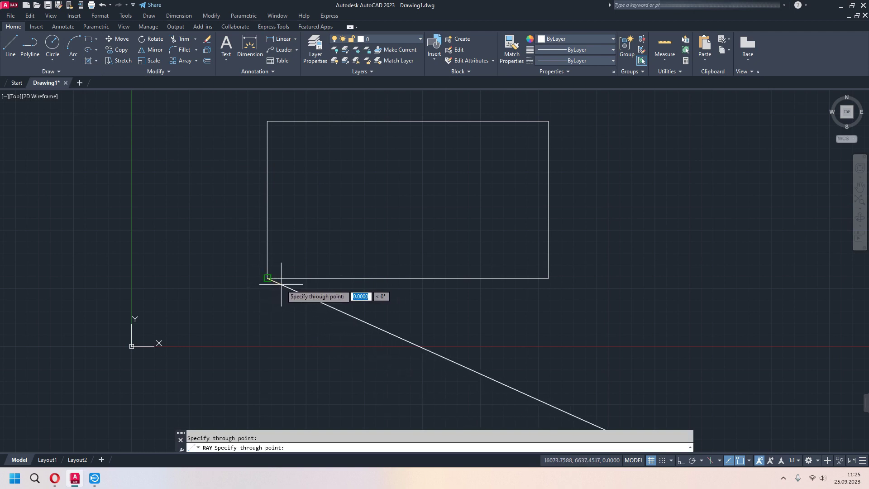
pyautogui.click(266, 307)
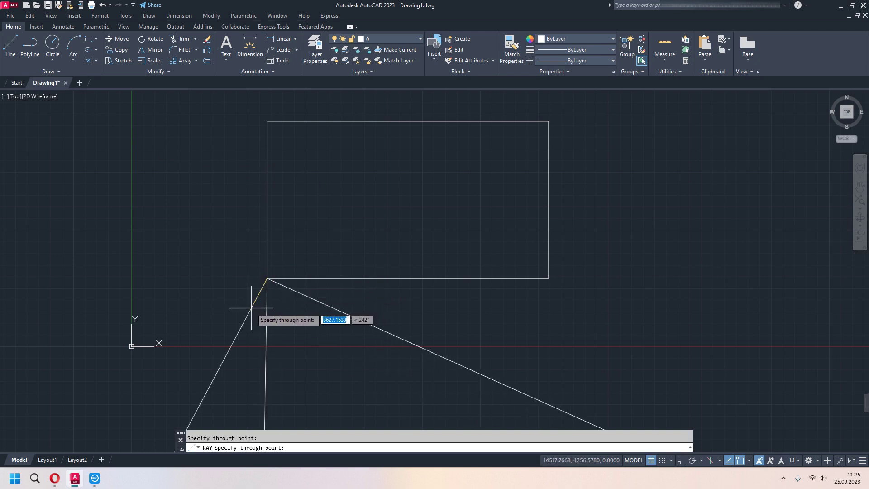
pyautogui.click(236, 306)
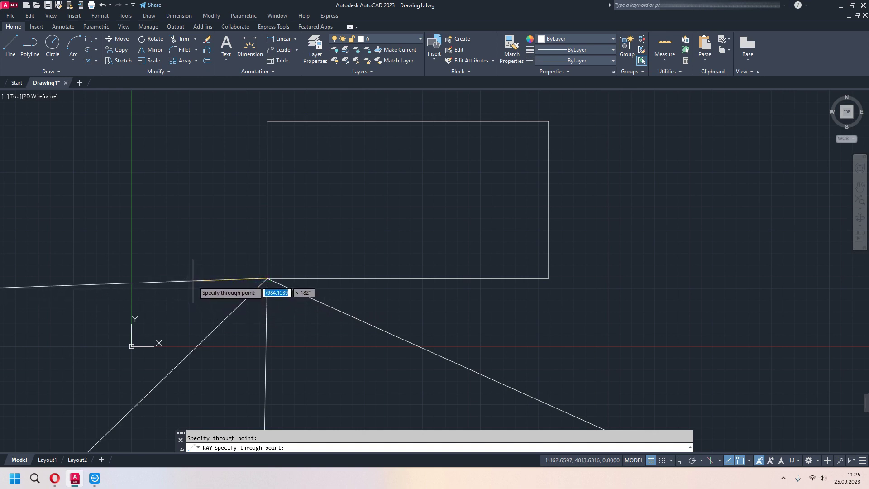
pyautogui.click(197, 280)
pyautogui.press('Escape')
# - Pan and zoom to frame the rectangle and rays, then begin a window around everything
pyautogui.moveTo(344, 312)
pyautogui.mouseDown(button='middle')
pyautogui.moveTo(365, 279)
pyautogui.moveTo(371, 241)
pyautogui.mouseUp(button='middle')
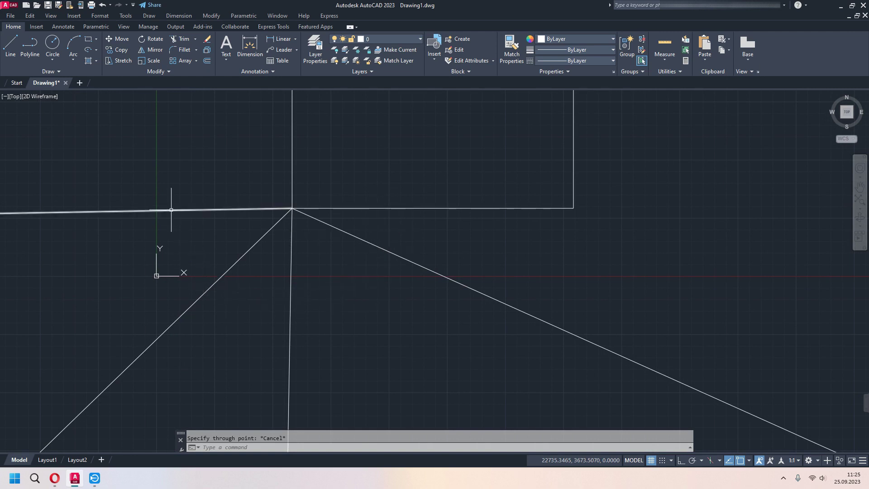
pyautogui.scroll(-3, 294, 260)
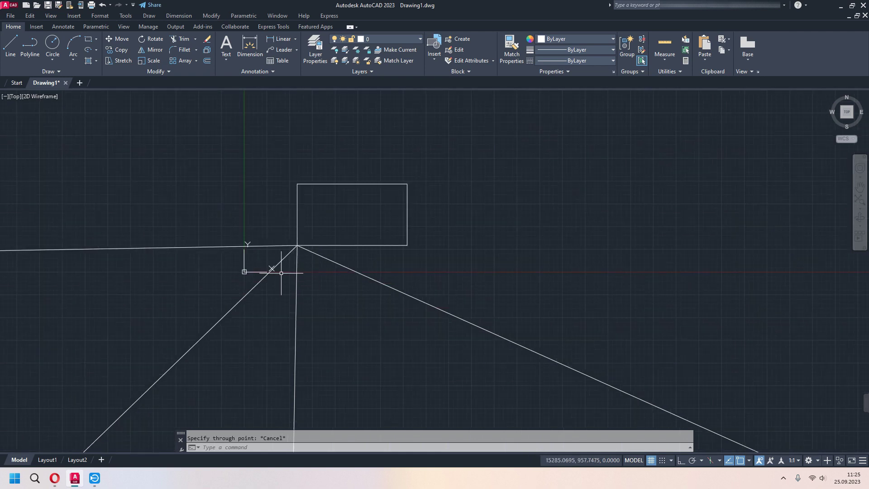
pyautogui.moveTo(281, 273); pyautogui.dragTo(280, 229, button='middle')
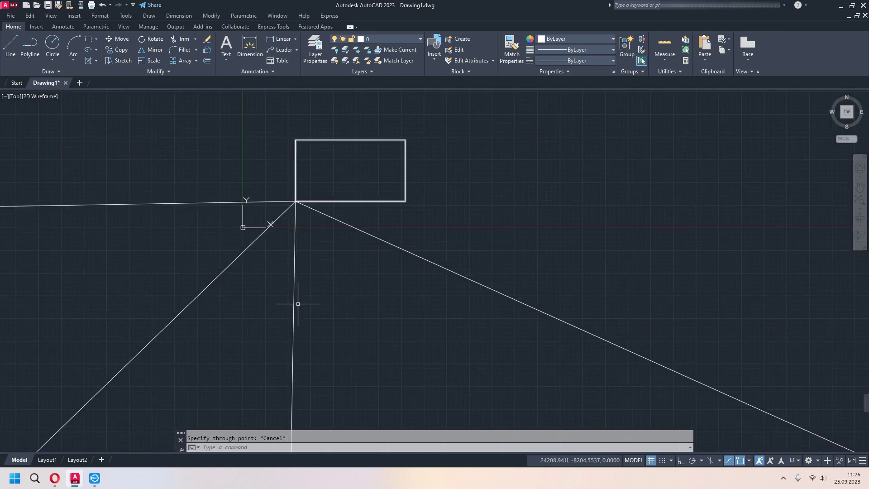
pyautogui.scroll(2, 297, 301)
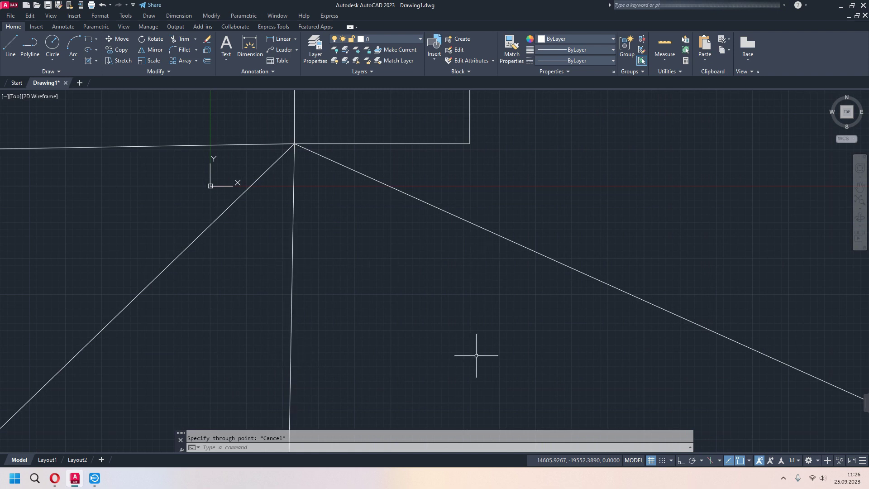
pyautogui.scroll(-2, 320, 266)
pyautogui.moveTo(383, 279); pyautogui.dragTo(378, 326, button='middle')
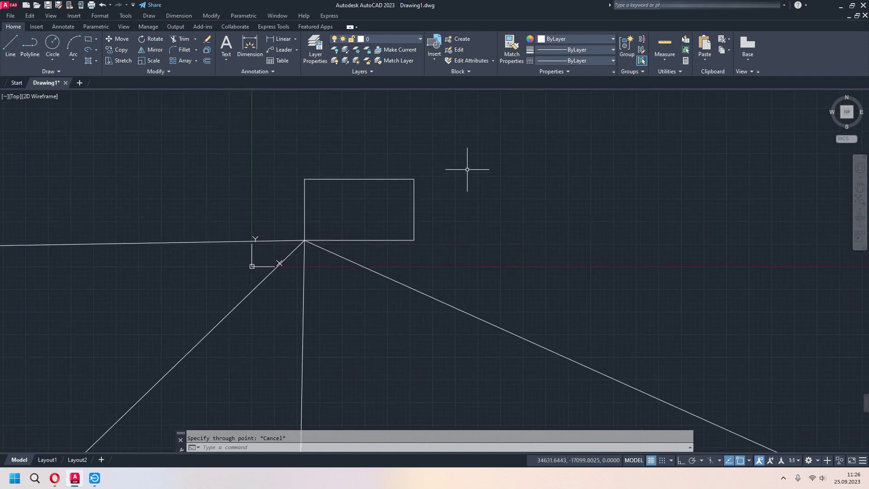
pyautogui.click(468, 170)
# - Erase the rectangle and rays, then scatter nine single points across the canvas
pyautogui.click(217, 327)
pyautogui.press('Delete')
pyautogui.click(58, 71)
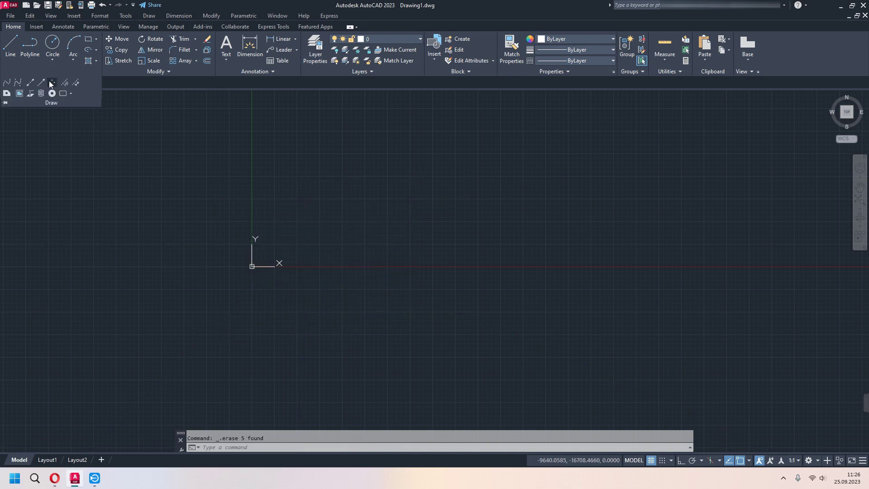
pyautogui.click(50, 83)
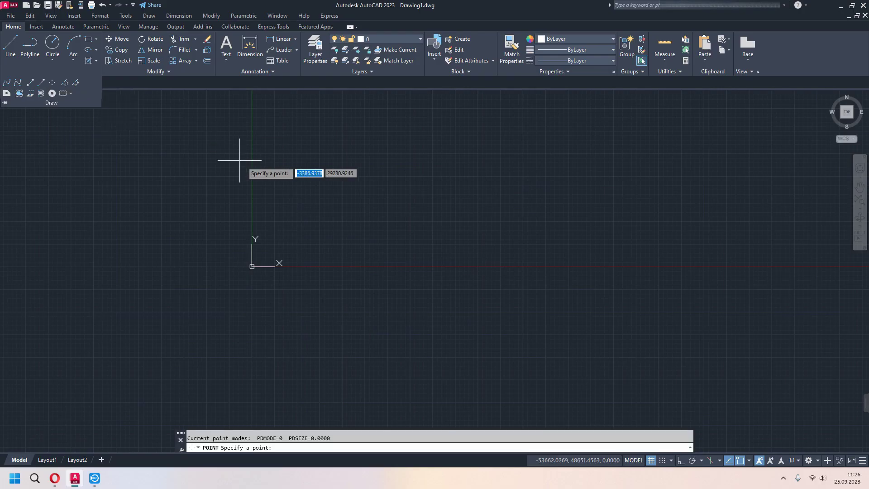
pyautogui.click(306, 187)
pyautogui.click(356, 244)
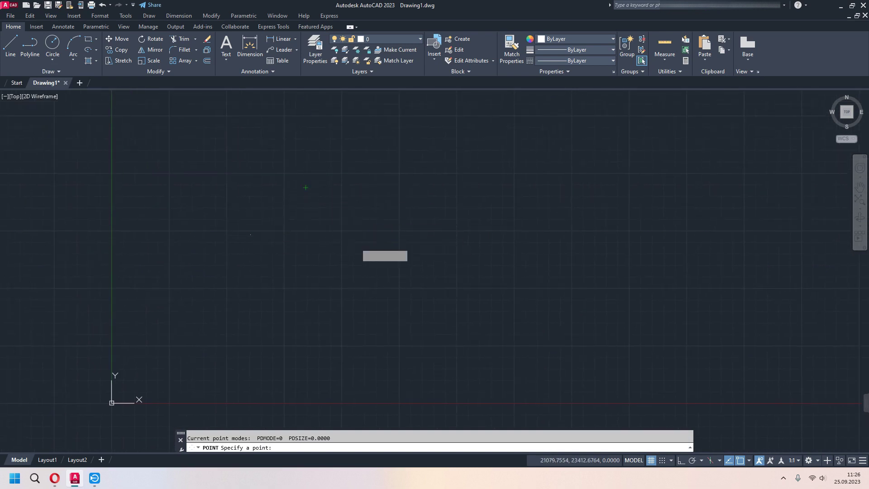
pyautogui.click(410, 192)
pyautogui.click(473, 253)
pyautogui.click(368, 301)
pyautogui.click(257, 273)
pyautogui.click(335, 200)
pyautogui.click(378, 138)
pyautogui.click(481, 167)
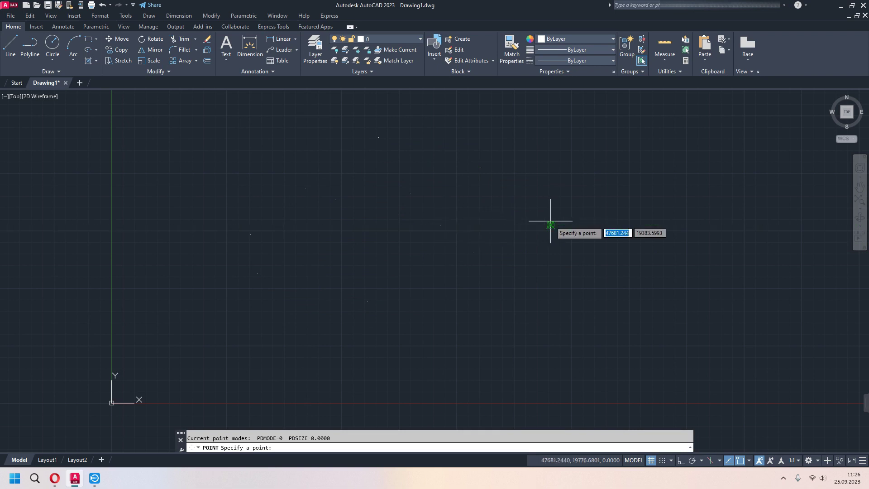
pyautogui.press('Escape')
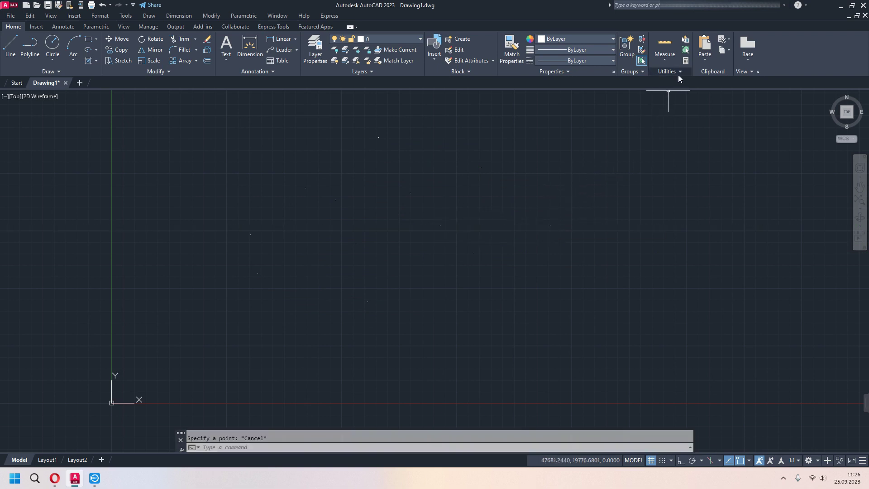
# - Set the Point Style to the circle style in row 2
pyautogui.click(678, 73)
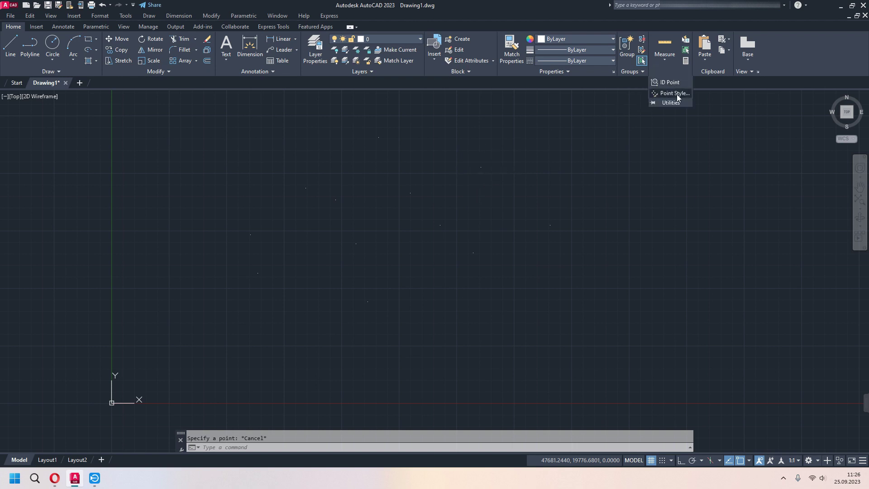
pyautogui.click(677, 94)
pyautogui.click(389, 196)
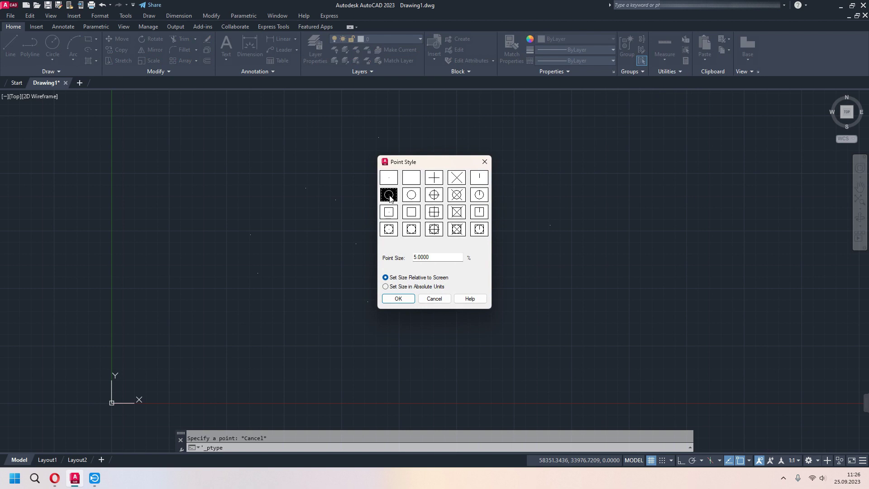
pyautogui.click(406, 301)
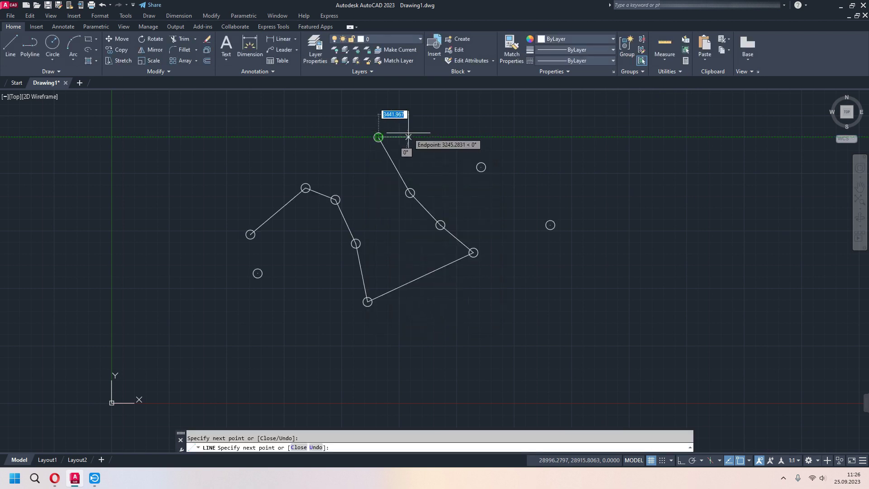
# - Finish the connecting line through the last points, then erase all lines and points
pyautogui.click(481, 167)
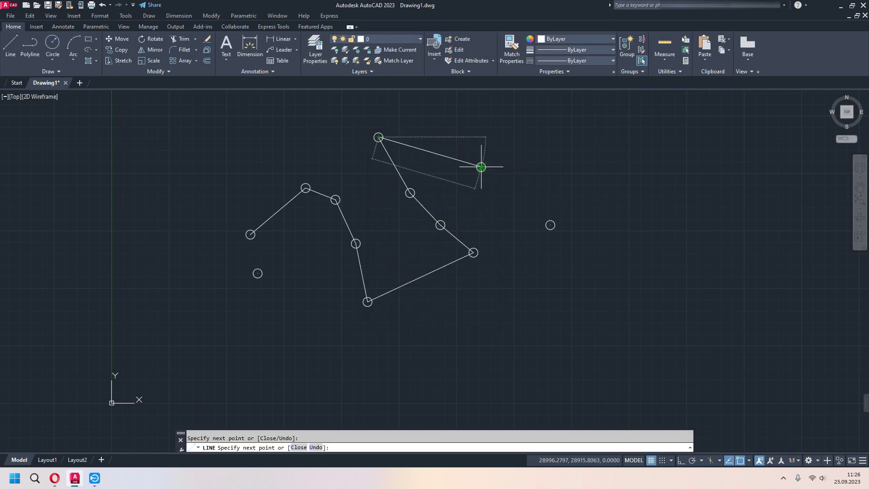
pyautogui.click(550, 225)
pyautogui.press('Escape')
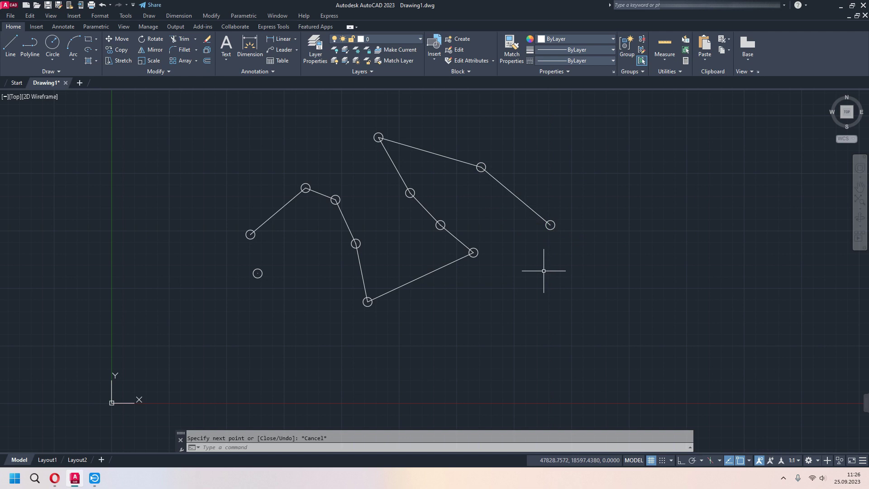
pyautogui.click(586, 116)
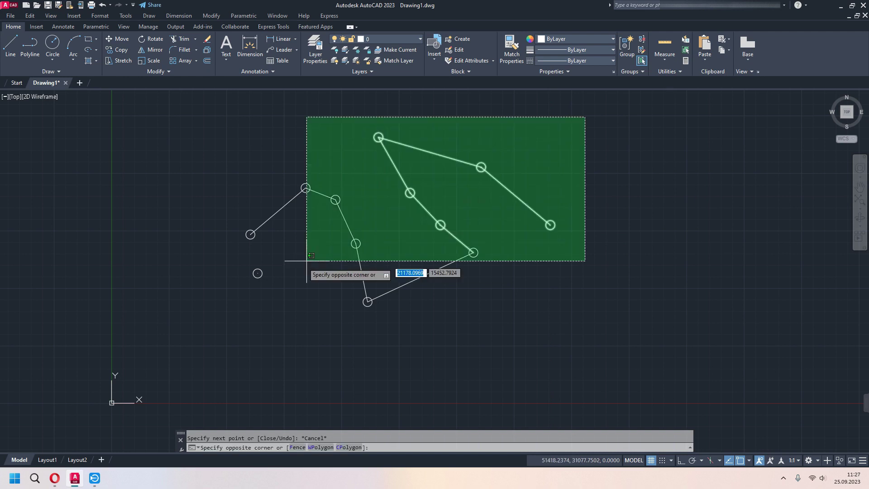
pyautogui.click(223, 318)
pyautogui.press('Delete')
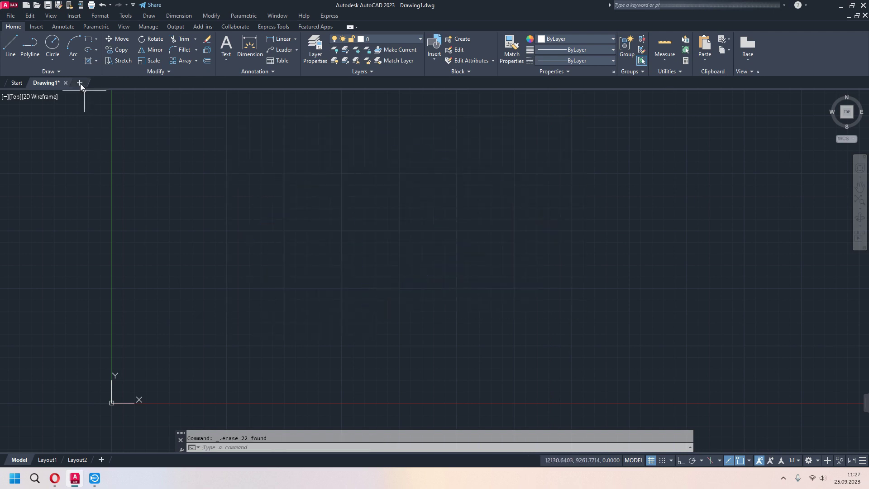
# - Draw a horizontal line and zoom in to bring it into view
pyautogui.click(60, 72)
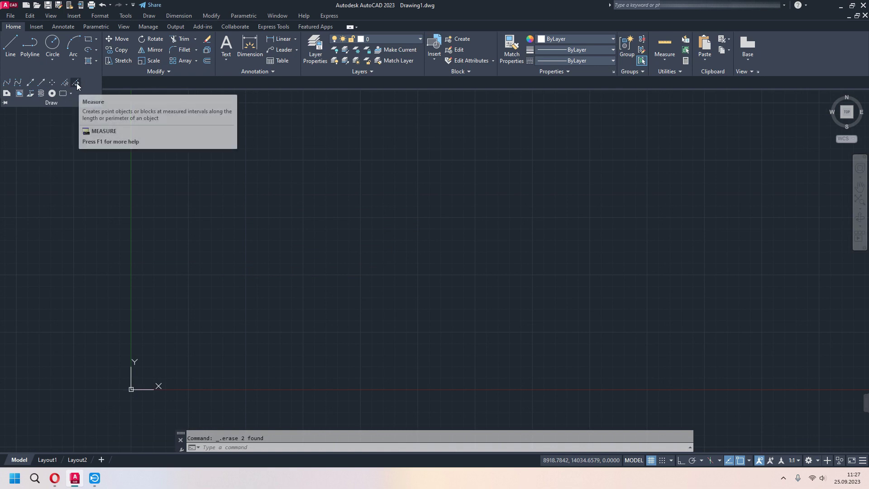
pyautogui.click(10, 45)
pyautogui.click(181, 258)
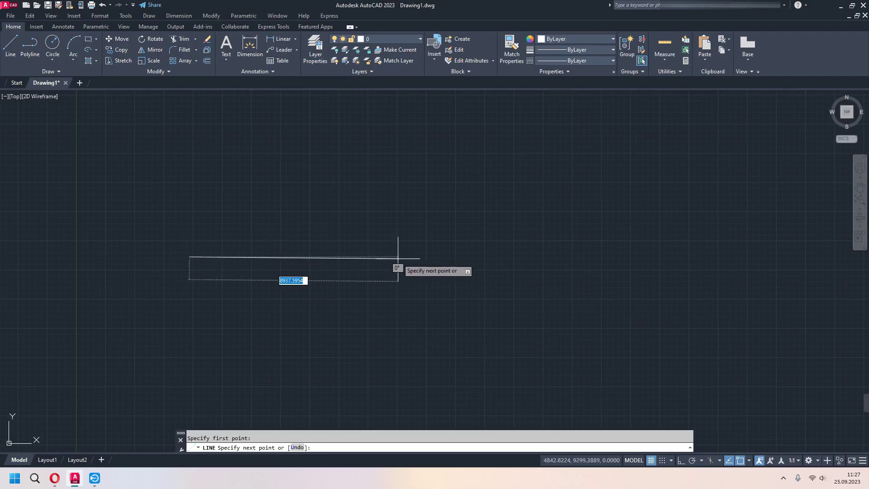
pyautogui.press('Escape')
pyautogui.scroll(6, 228, 262)
pyautogui.moveTo(194, 266); pyautogui.dragTo(456, 278, button='middle')
pyautogui.scroll(4, 448, 251)
pyautogui.moveTo(361, 259); pyautogui.dragTo(512, 288, button='middle')
pyautogui.scroll(4, 452, 267)
# - Divide the horizontal line into 5 equal segments marked by four circle points
pyautogui.click(50, 71)
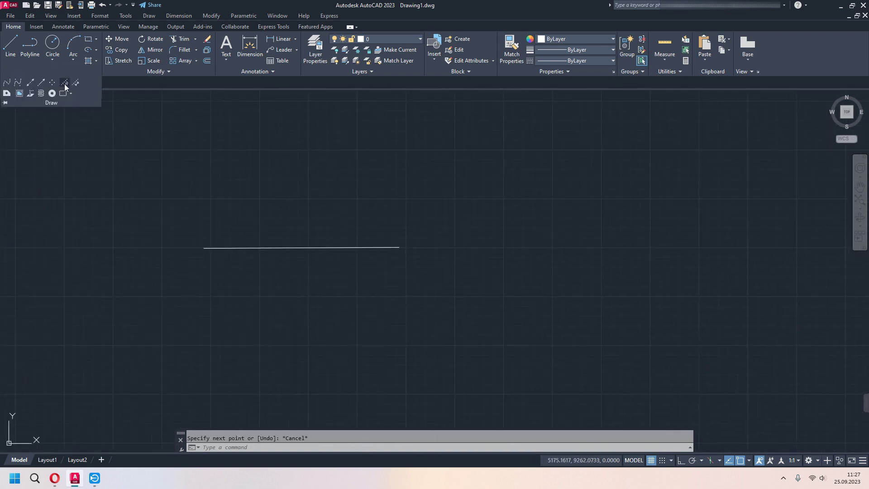
pyautogui.click(65, 83)
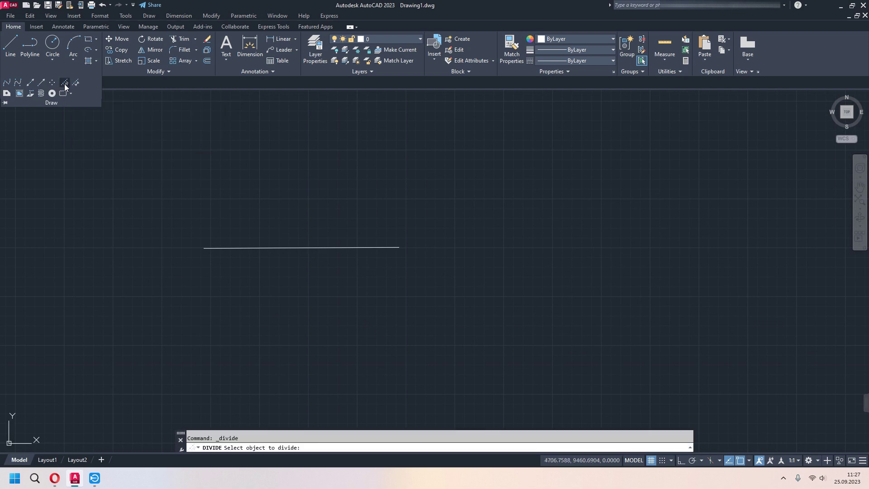
pyautogui.click(256, 248)
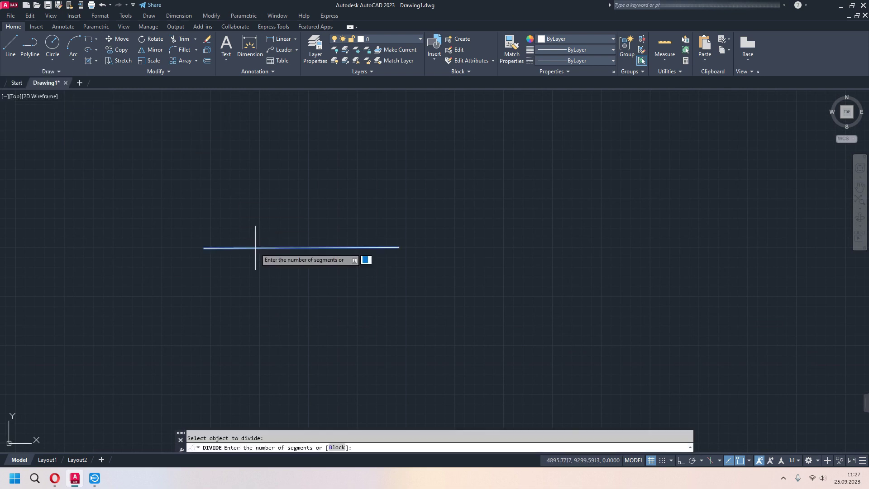
pyautogui.write('5')
pyautogui.press('Return')
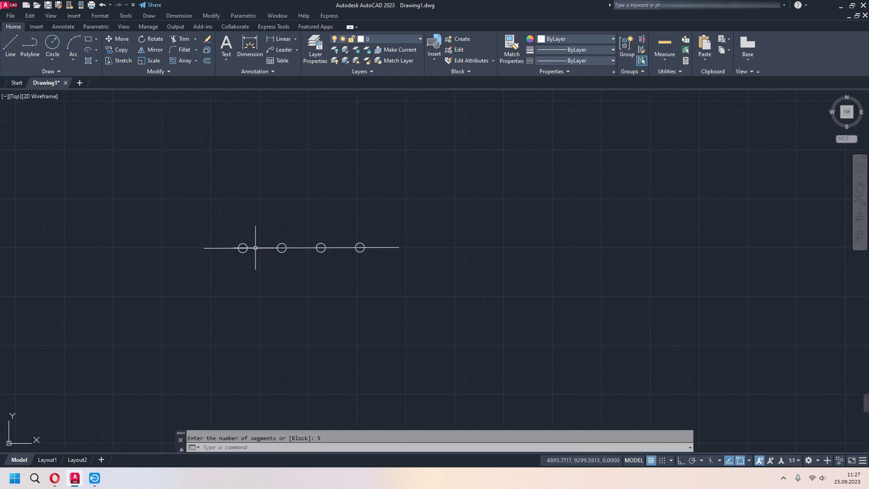
pyautogui.scroll(2, 282, 248)
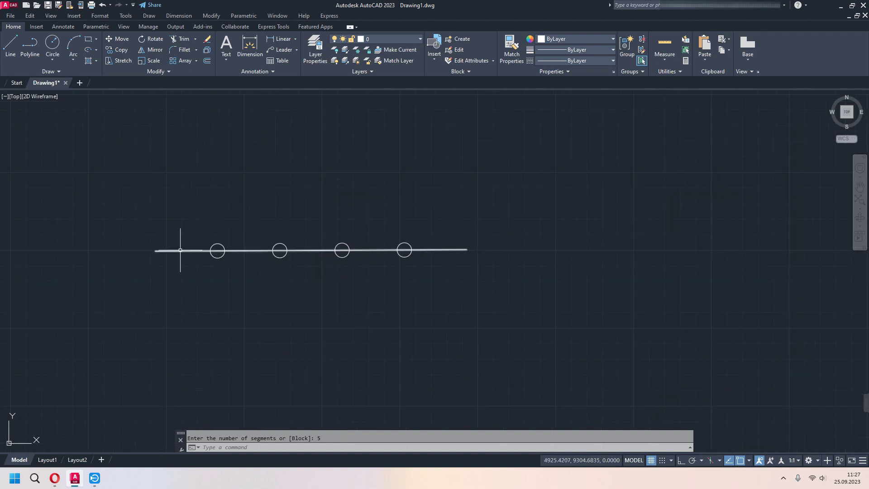
# - Dimension the first division of the line as 40, placing it above the line
pyautogui.click(250, 45)
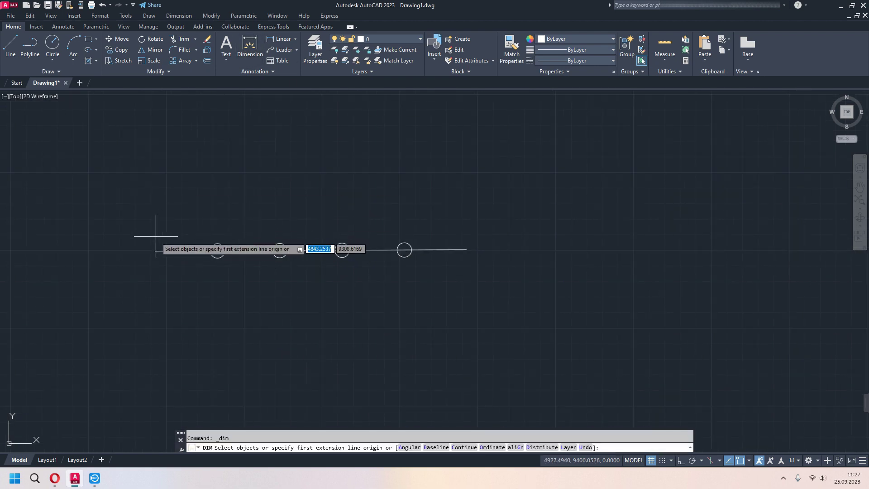
pyautogui.click(155, 250)
pyautogui.click(218, 250)
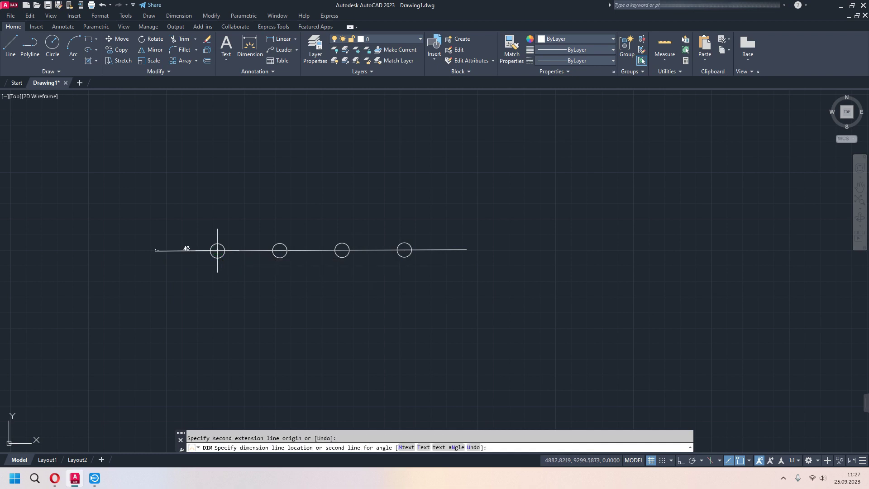
pyautogui.click(219, 222)
pyautogui.click(267, 250)
pyautogui.click(441, 259)
# - Draw a second horizontal line below the first, ending level with its right end
pyautogui.scroll(-2, 265, 235)
pyautogui.click(10, 45)
pyautogui.click(213, 275)
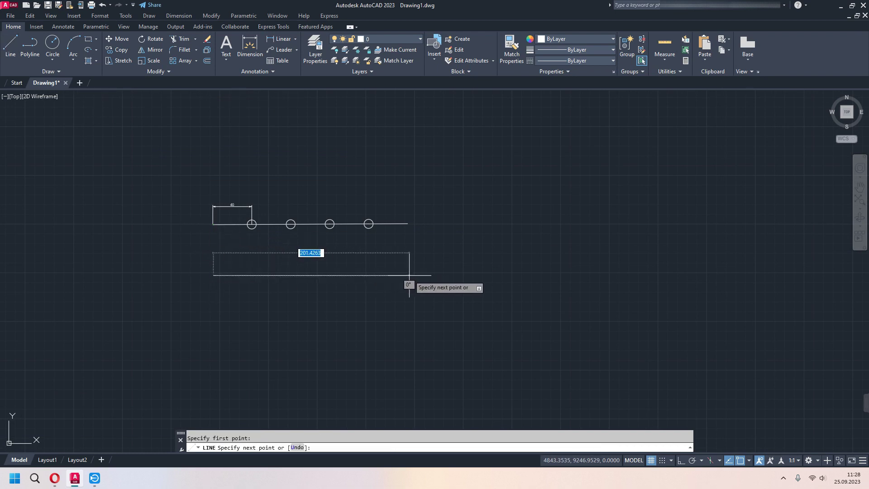
pyautogui.click(409, 275)
pyautogui.press('Escape')
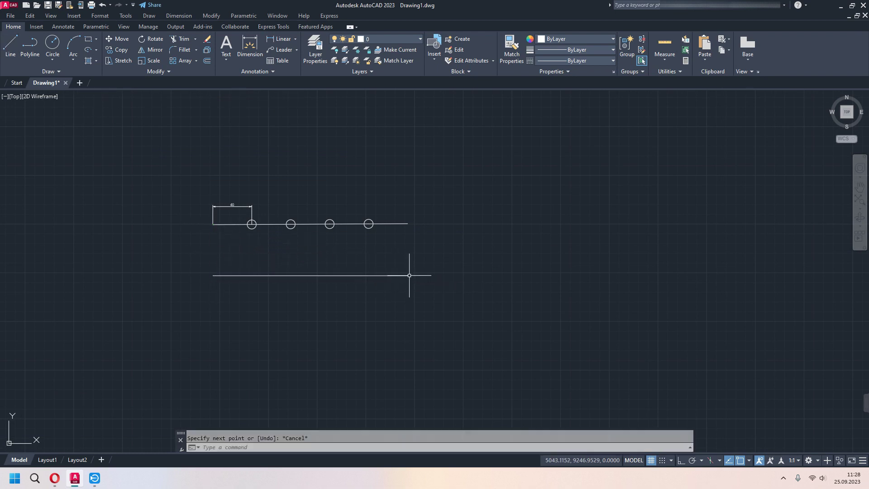
pyautogui.click(60, 71)
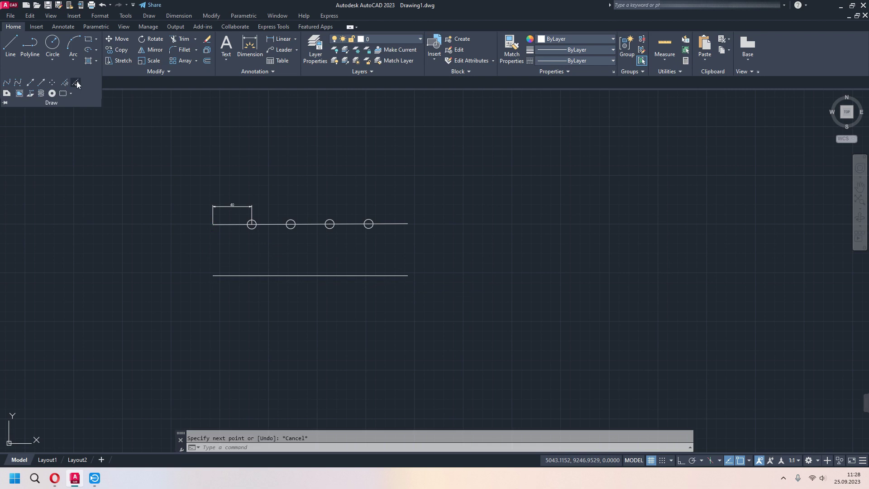
# - Measure the lower line at 40-unit intervals, leaving five circle points along it
pyautogui.click(77, 83)
pyautogui.scroll(2, 180, 257)
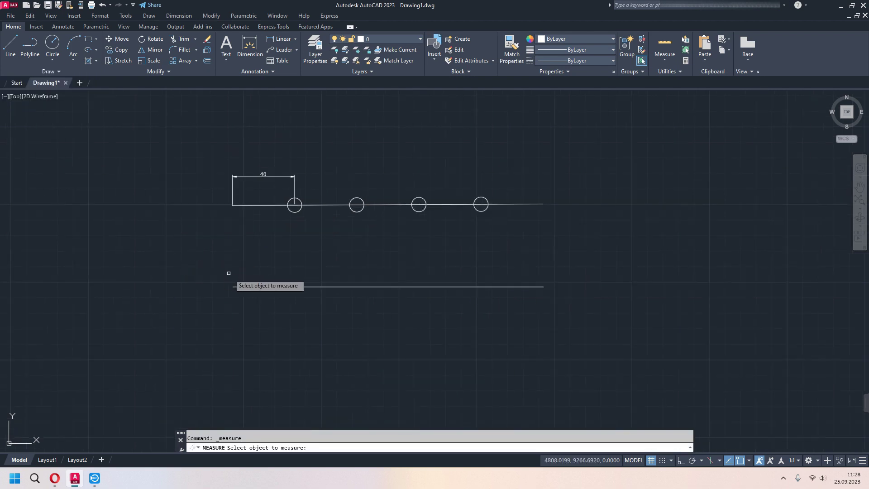
pyautogui.click(261, 287)
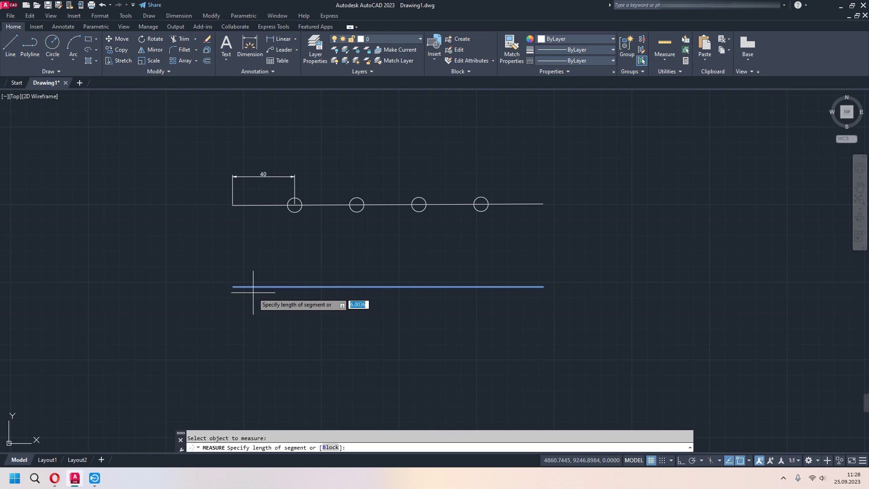
pyautogui.press('Return')
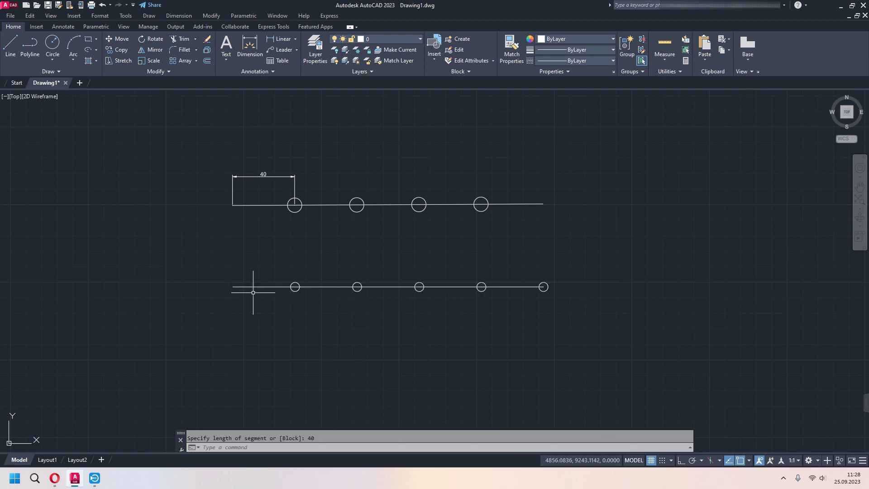
pyautogui.scroll(2, 264, 295)
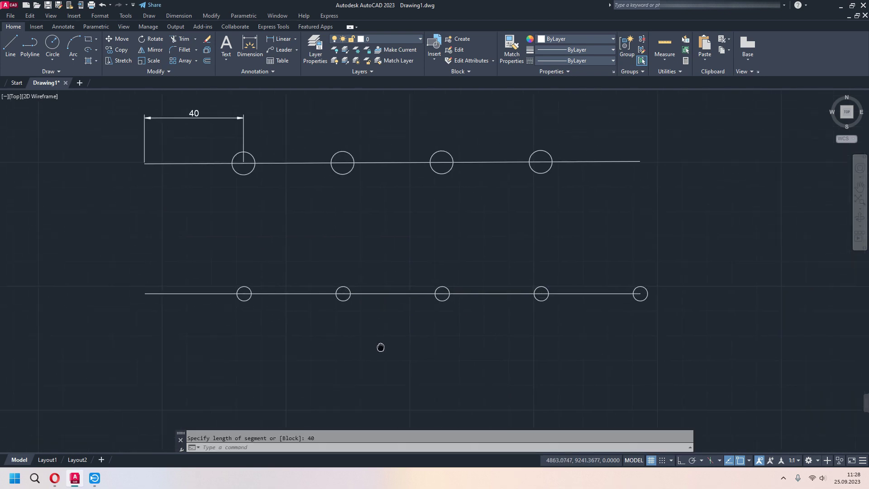
pyautogui.moveTo(435, 333); pyautogui.dragTo(333, 361, button='middle')
pyautogui.click(250, 45)
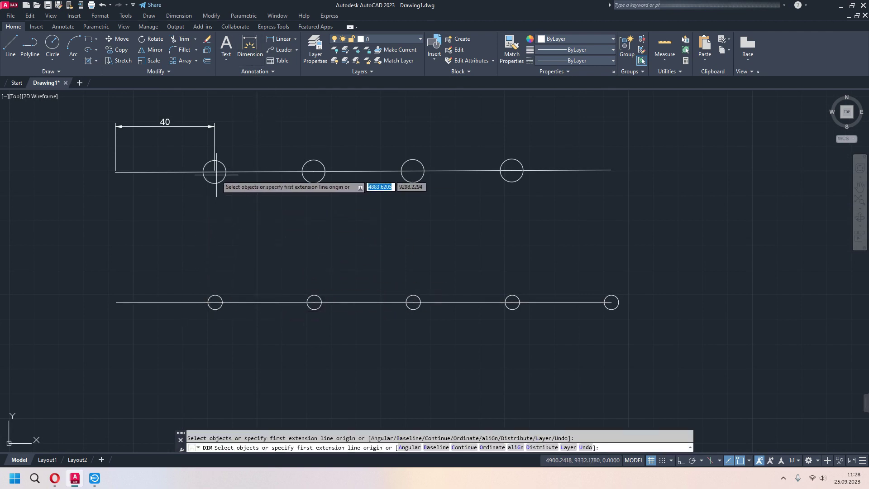
pyautogui.press('Escape')
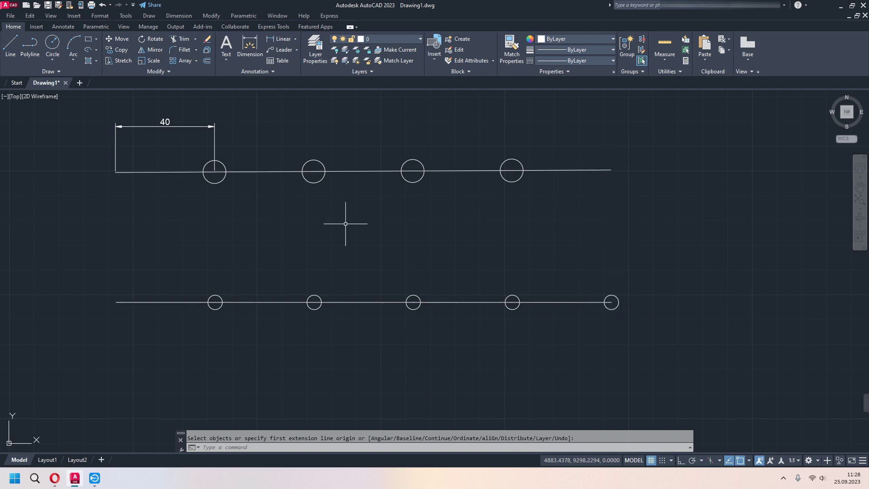
pyautogui.scroll(-2, 512, 250)
pyautogui.moveTo(640, 267); pyautogui.dragTo(631, 290, button='middle')
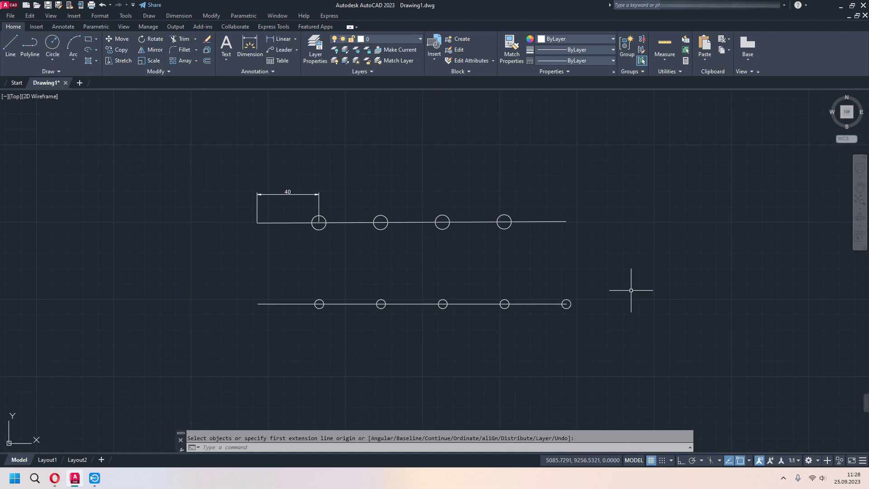